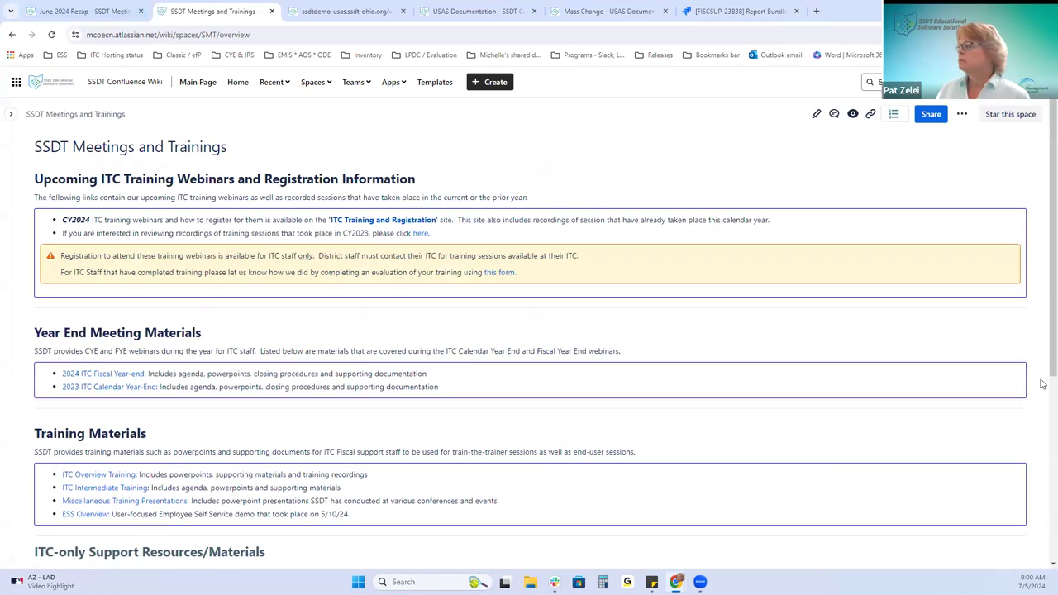
Open the June recap from the CY2024 Release Recap in SSDT Meetings and Trainings and read the USAS Releases section.
left_click_drag(1045, 367, 1043, 510)
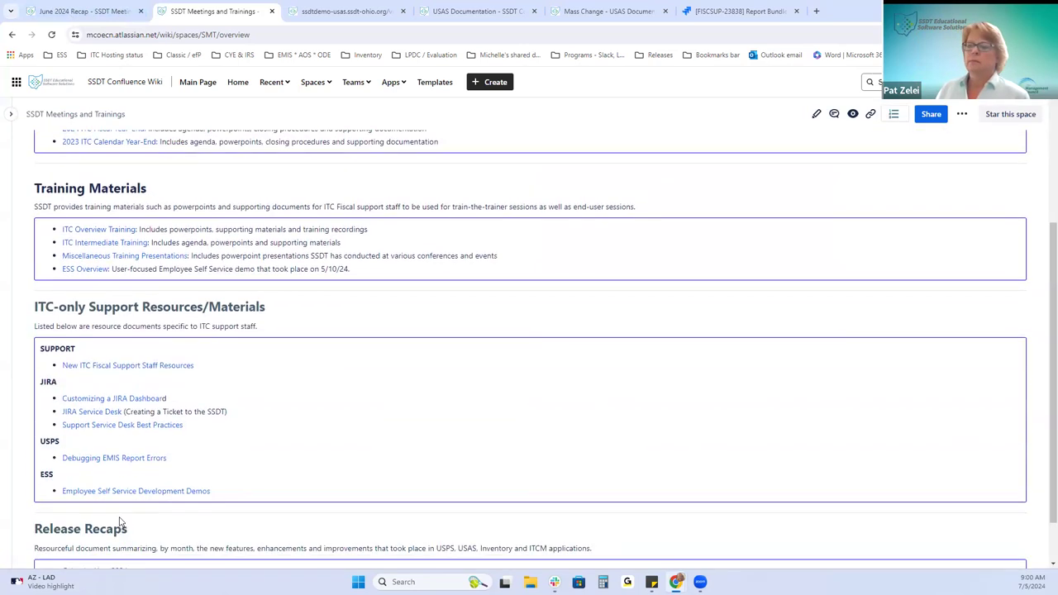
scroll(119, 529, "down", 1)
left_click(108, 510)
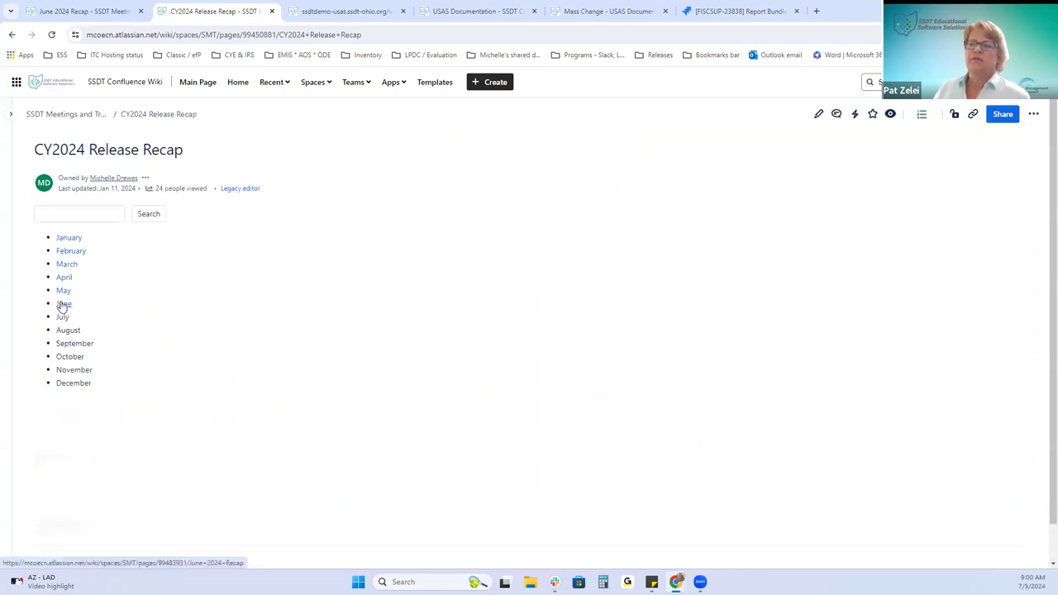
left_click(62, 304)
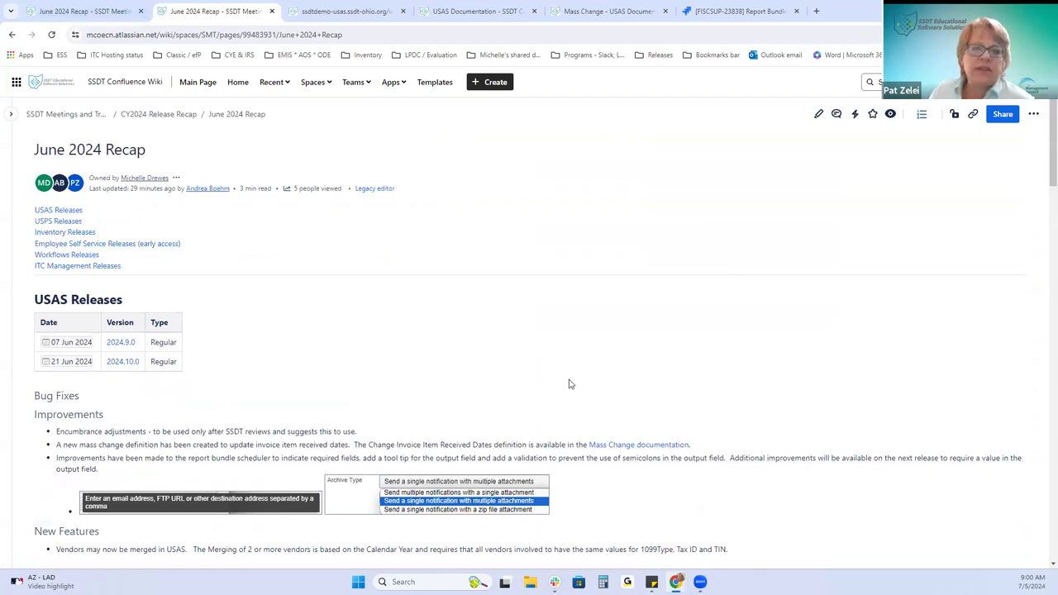
scroll(218, 342, "down", 1)
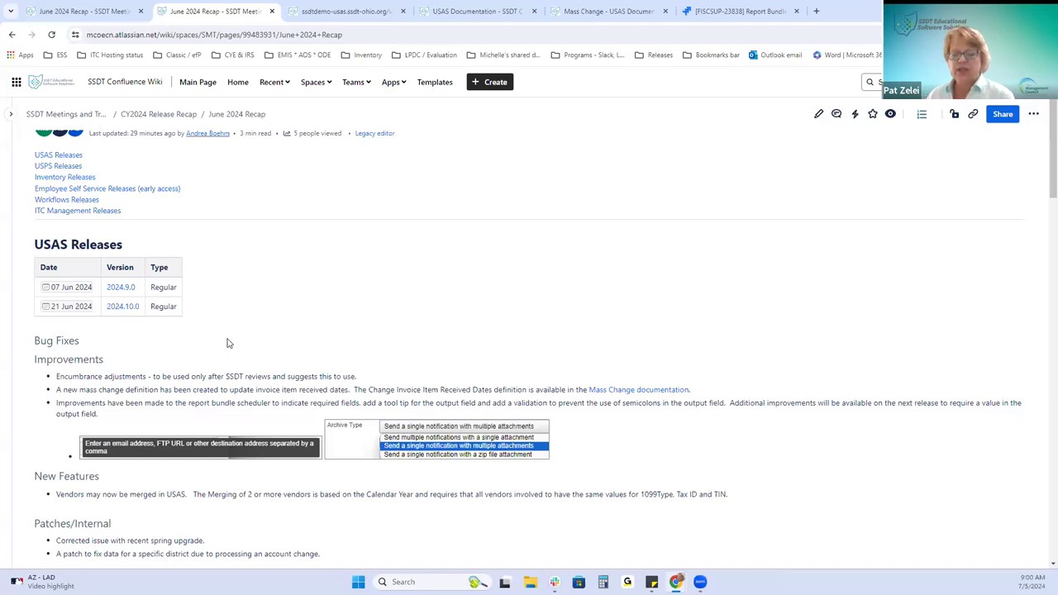
scroll(303, 315, "down", 1)
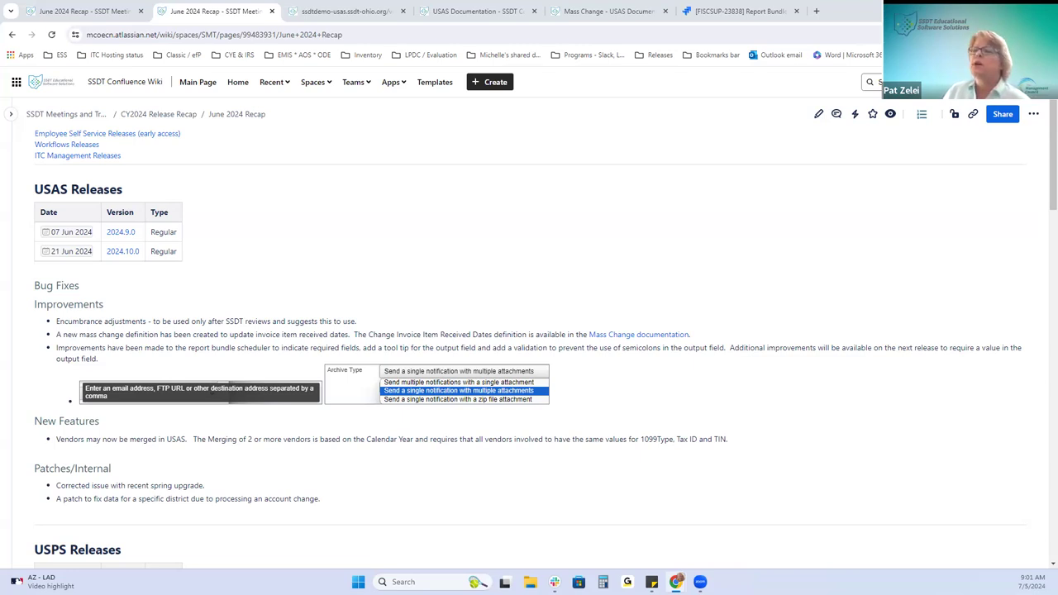
Open the Mass Change page under the USAS documentation's Appendix, Useful Procedures, and read about the Change Invoice Item Received Dates definition.
left_click(310, 12)
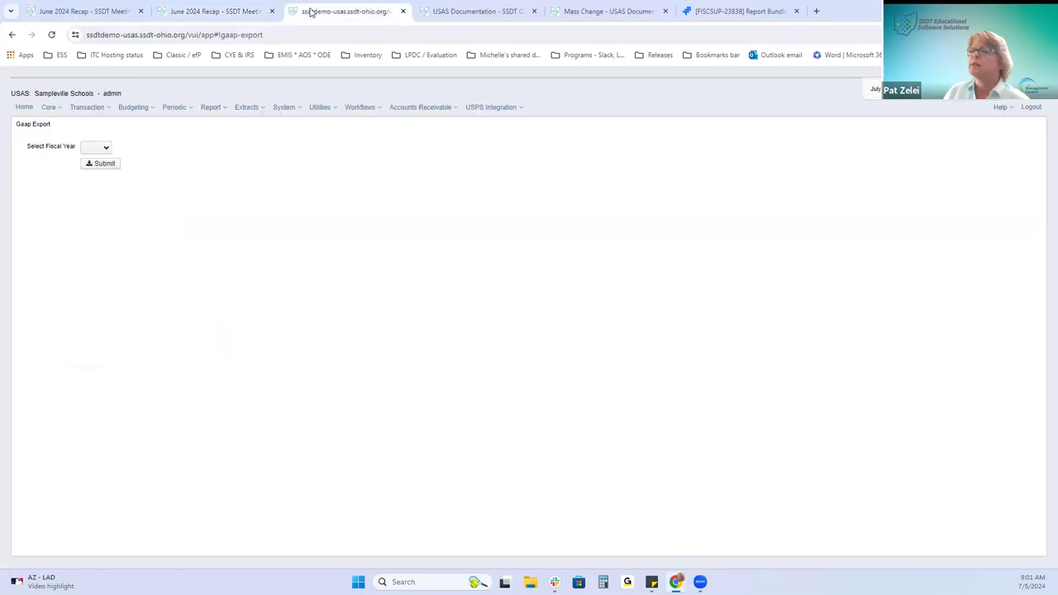
left_click(1000, 107)
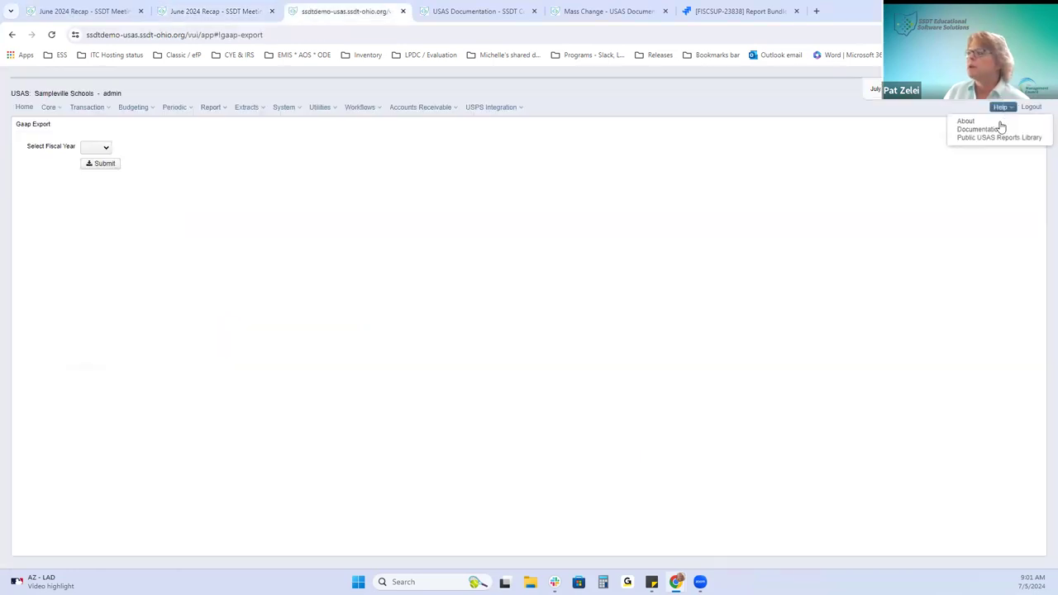
left_click(444, 18)
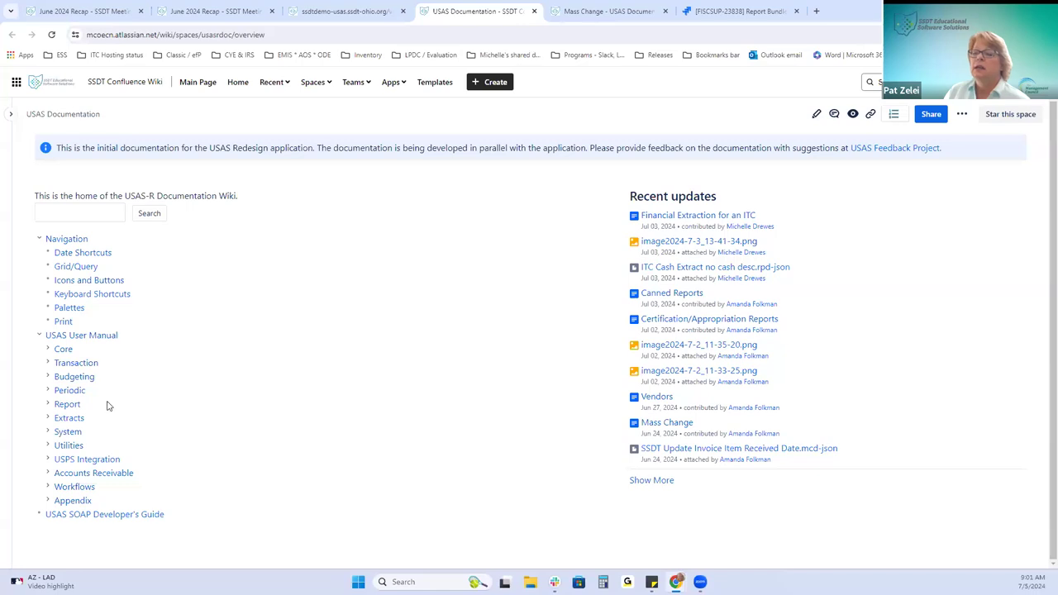
left_click(72, 501)
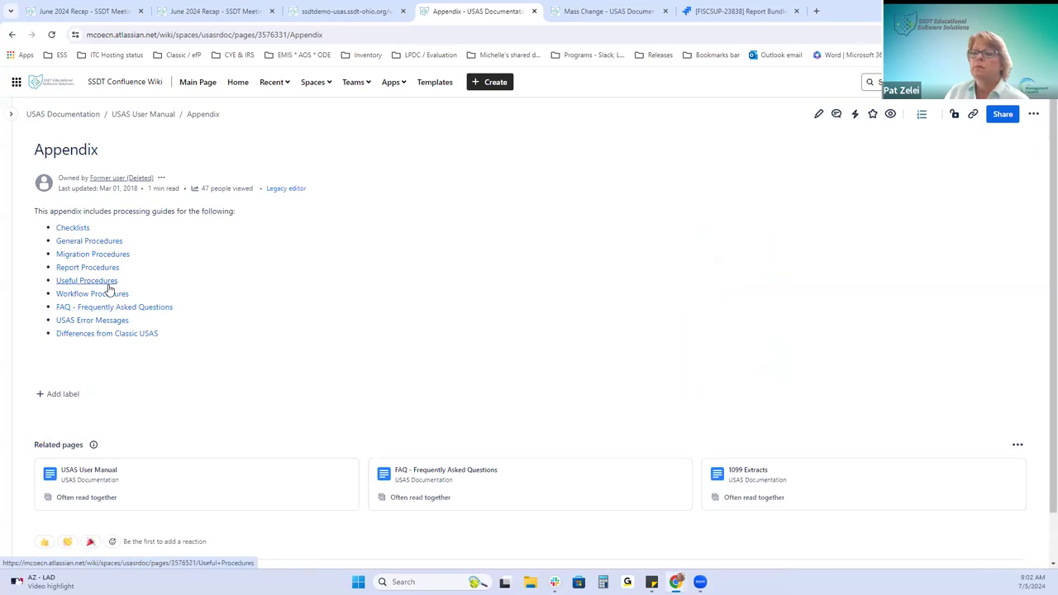
left_click(112, 285)
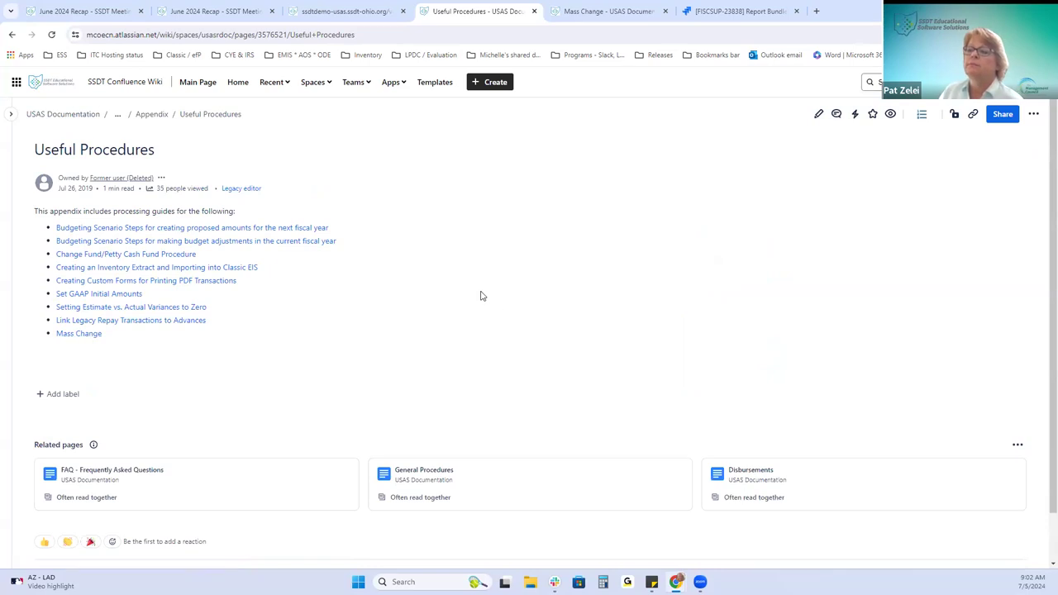
left_click(79, 334)
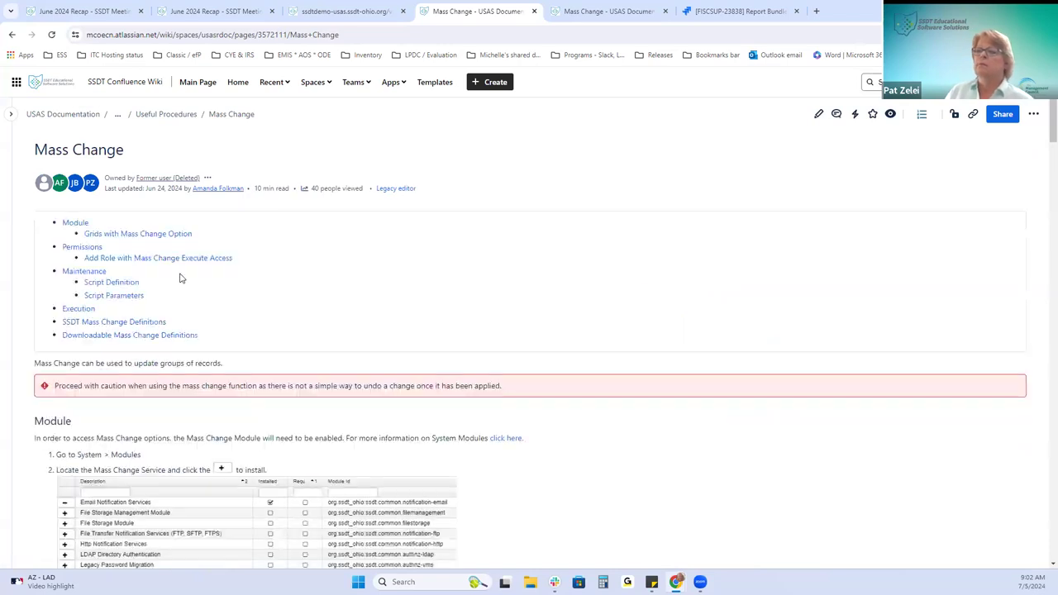
left_click(146, 322)
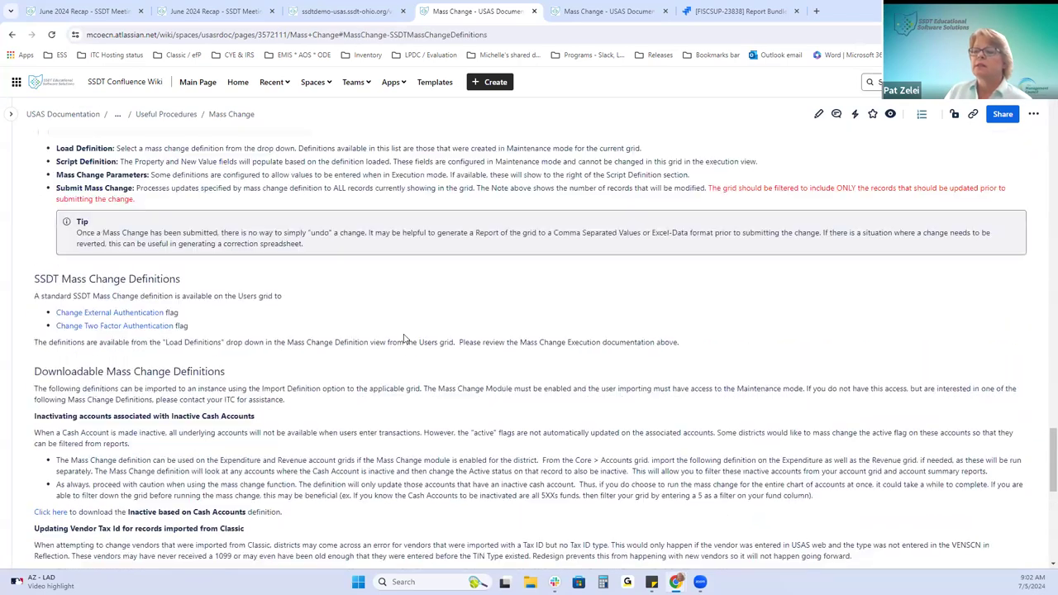
scroll(405, 339, "down", 5)
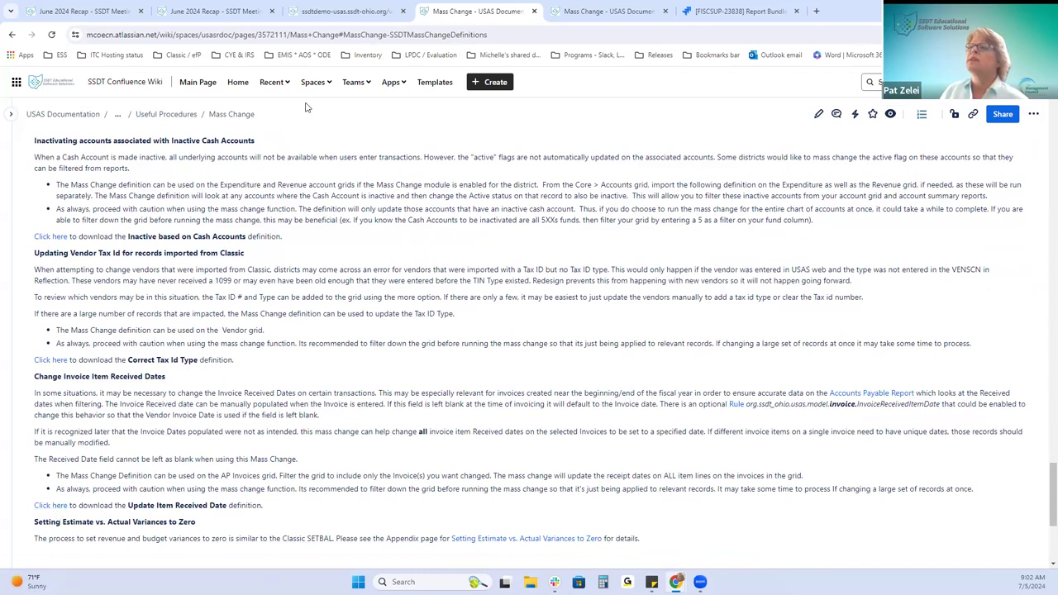
In the USAS application, open the AP Invoices grid and view the item received dates of the Phone June invoice.
left_click(354, 12)
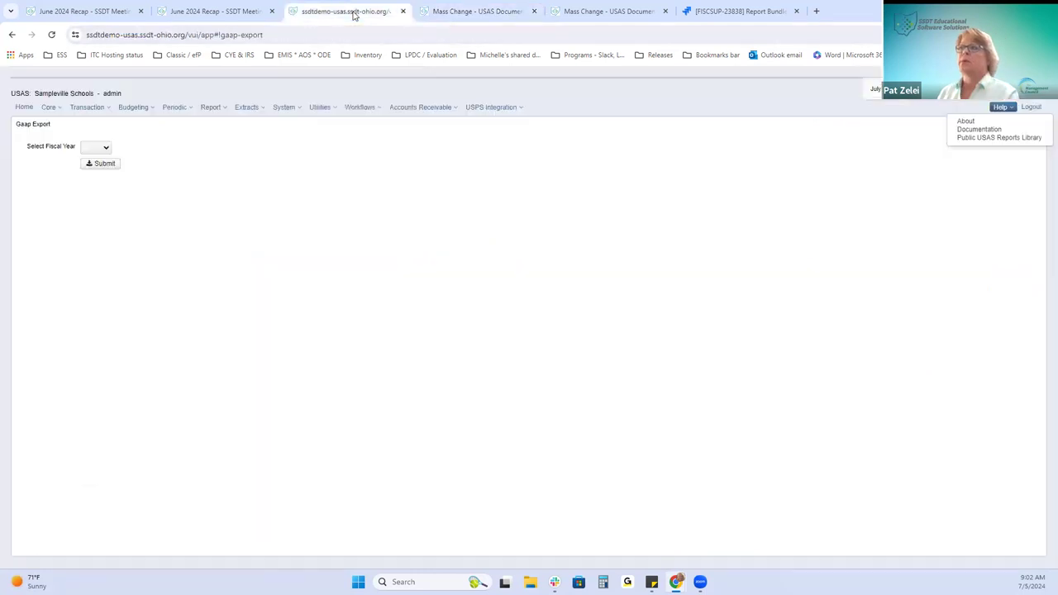
left_click(78, 109)
left_click(94, 130)
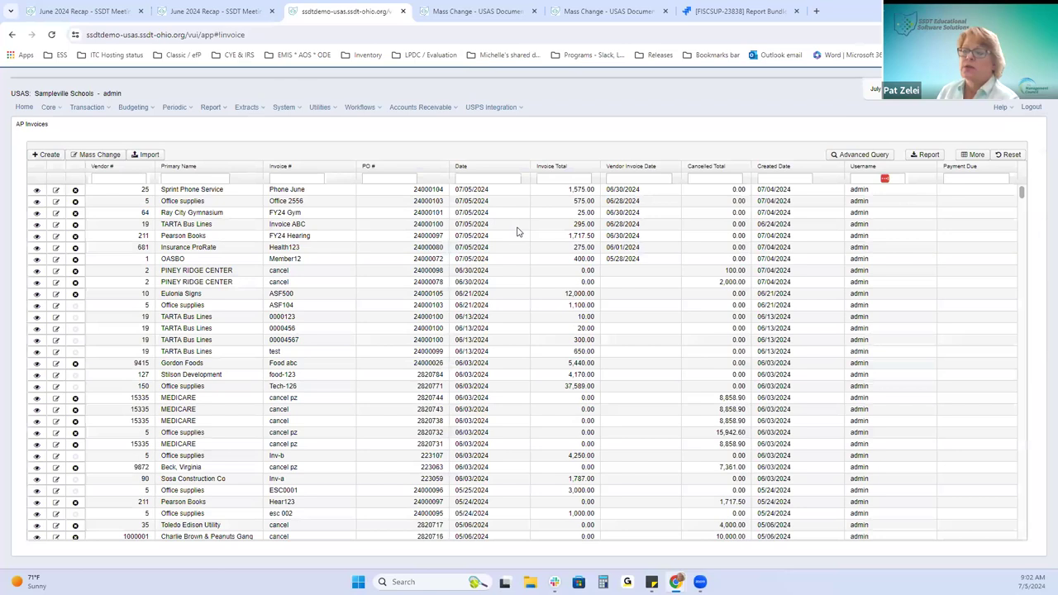
left_click(36, 192)
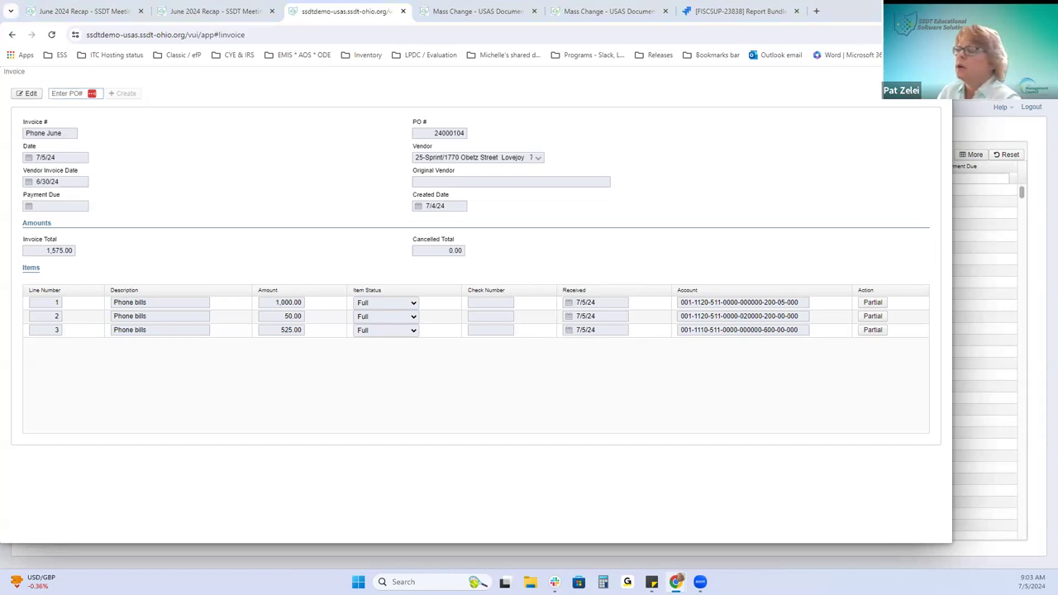
key("Escape")
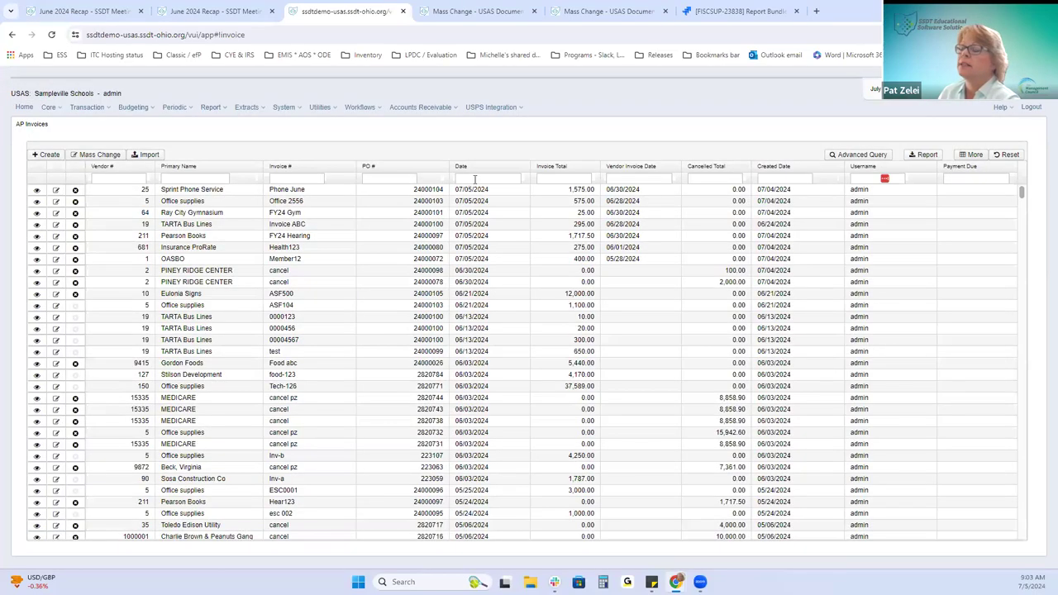
Filter the AP Invoices grid to Date =7/5/24 and load the saved advanced query Received Date 7 2025.
left_click(491, 180)
type("<=7/5/24")
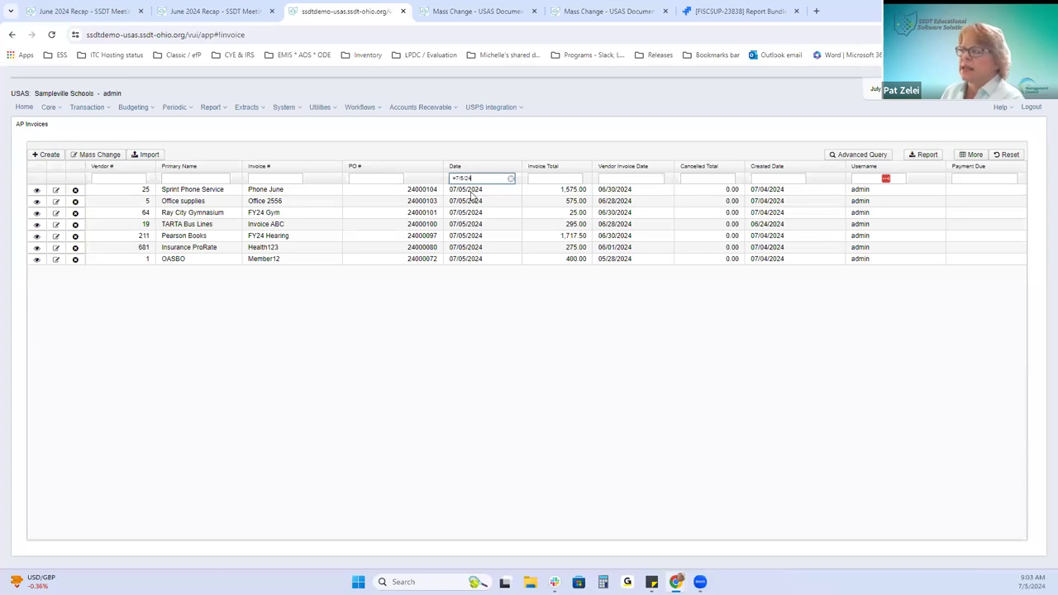
left_click(851, 156)
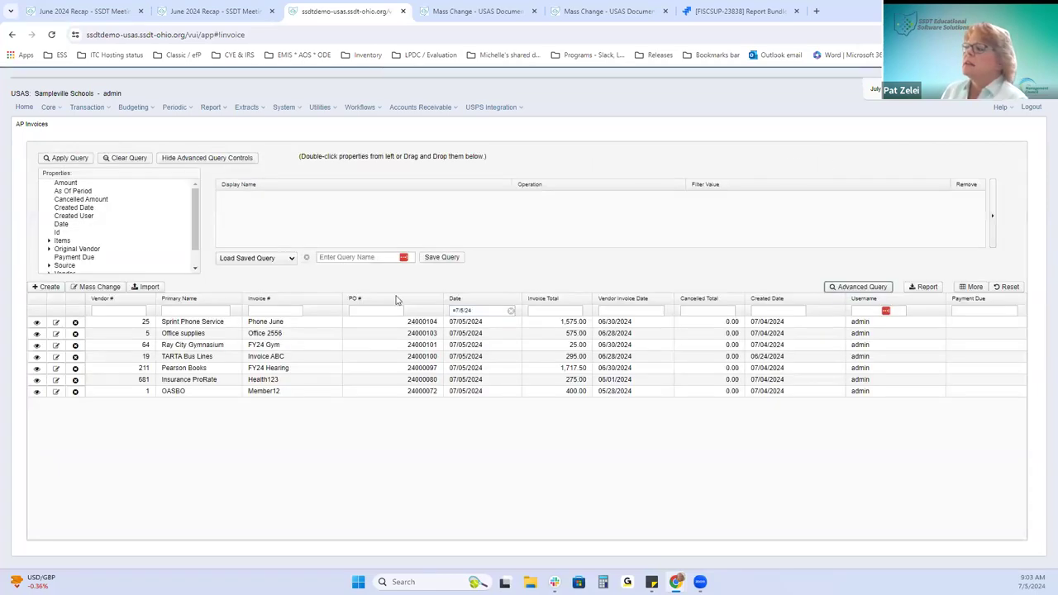
left_click(270, 258)
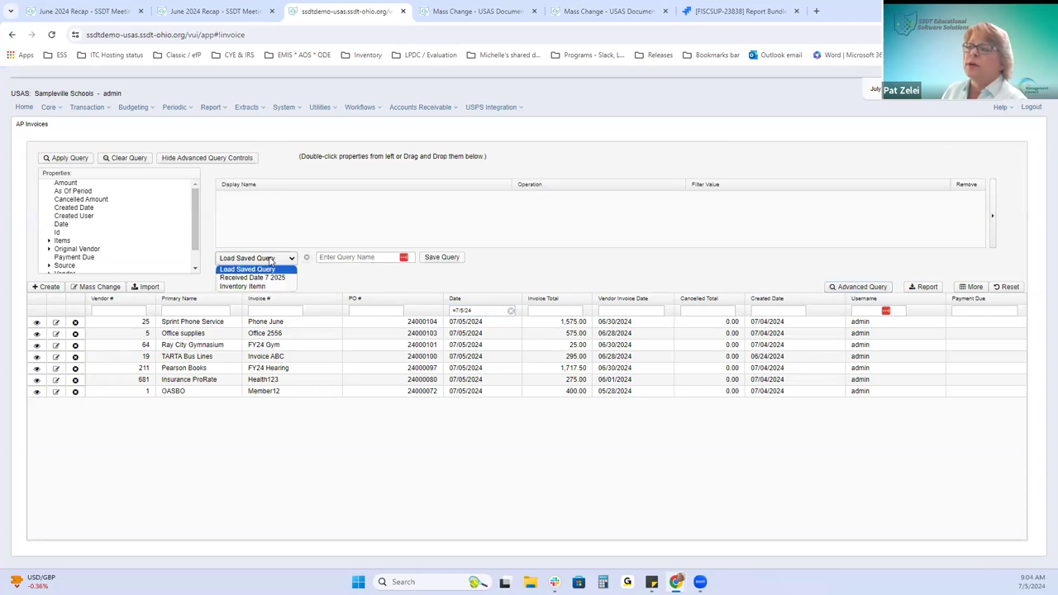
left_click(258, 278)
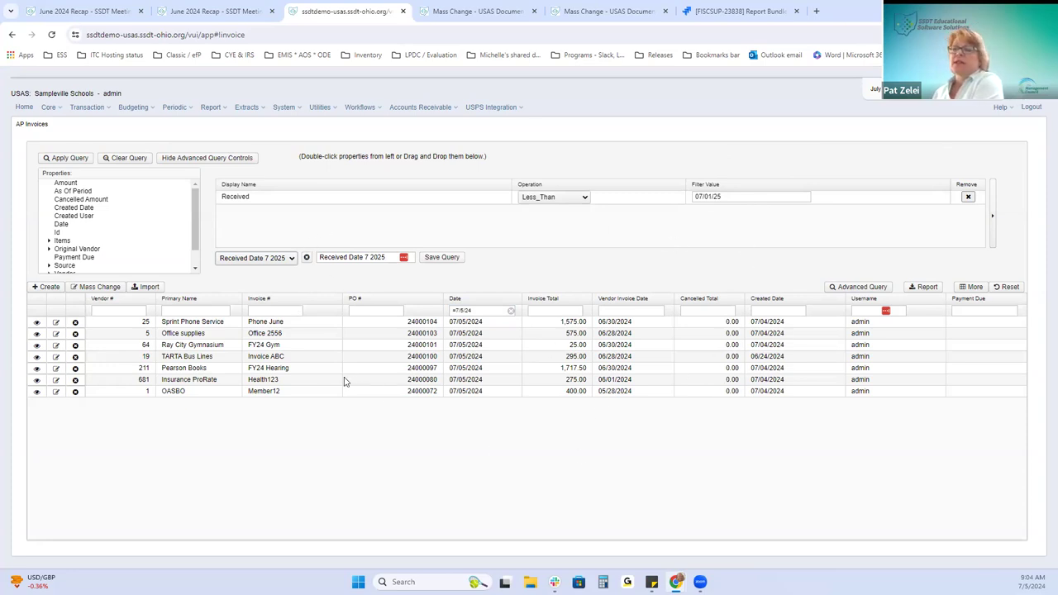
Load the mass change definition SSDT Update Invoice Item Received Date for the AP invoices and hide the advanced query controls.
left_click(104, 287)
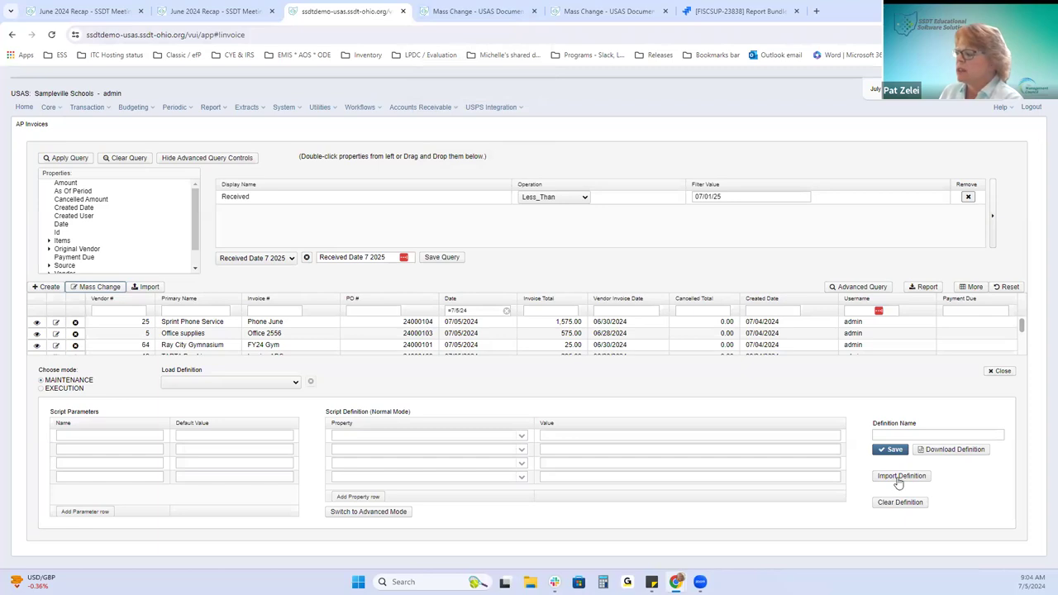
left_click(250, 382)
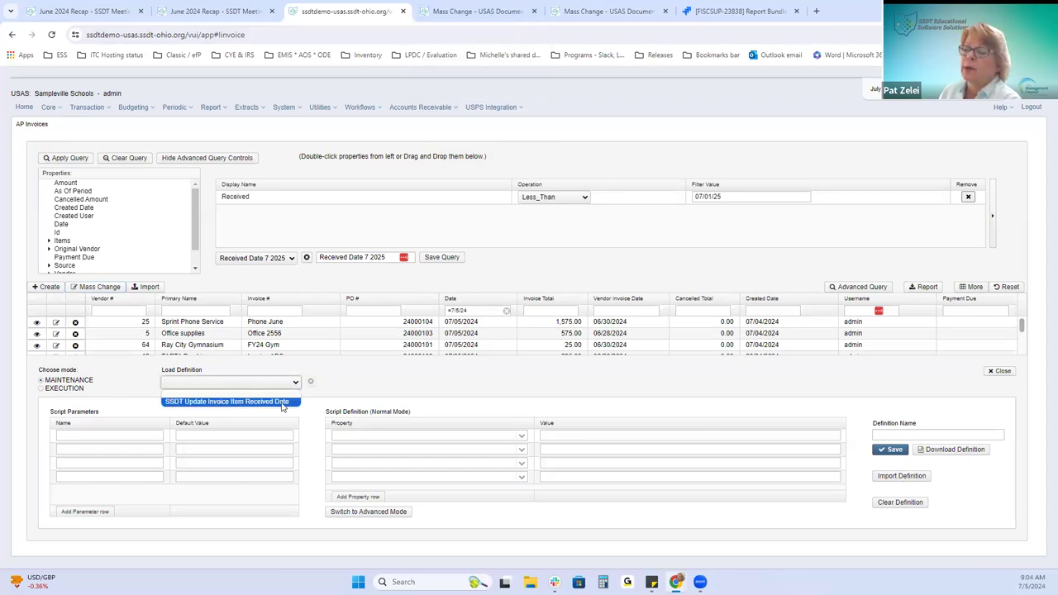
left_click(282, 402)
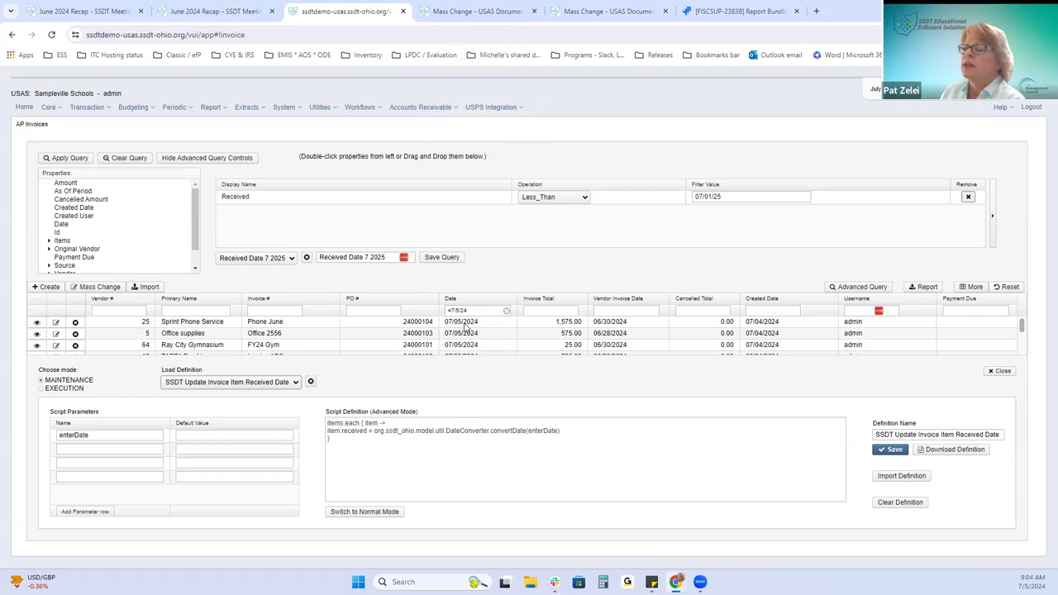
scroll(465, 335, "down", 5)
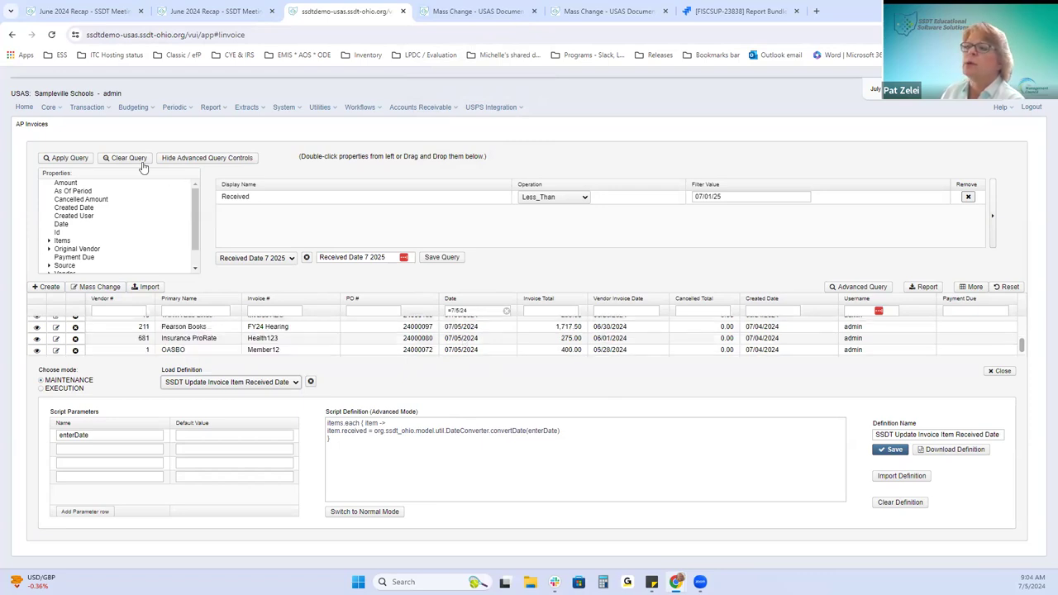
left_click(207, 158)
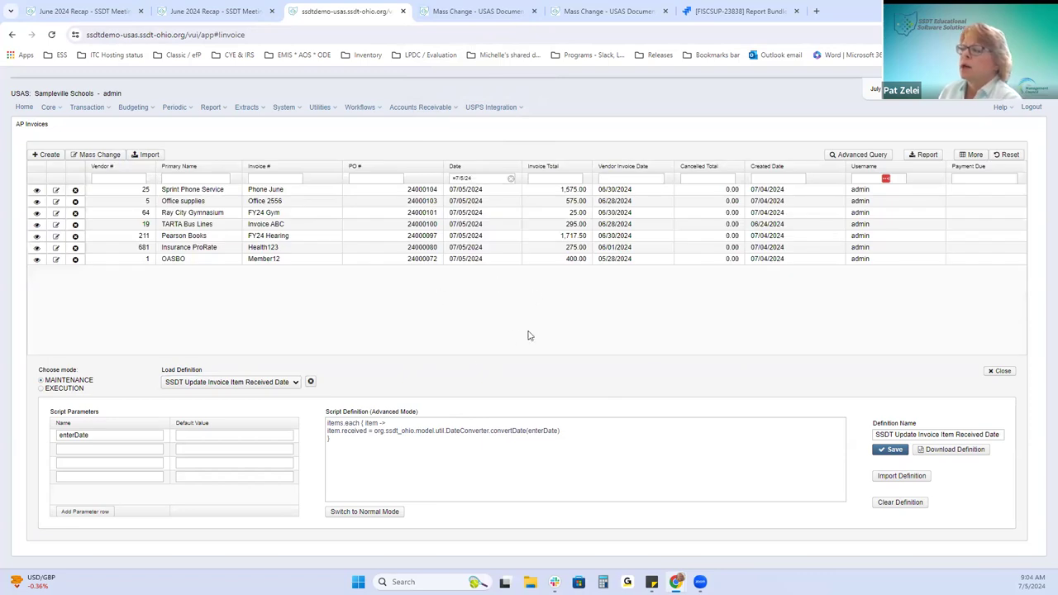
Run the loaded mass change in execution mode with the date 6/28/24, then close the mass change area.
left_click(56, 390)
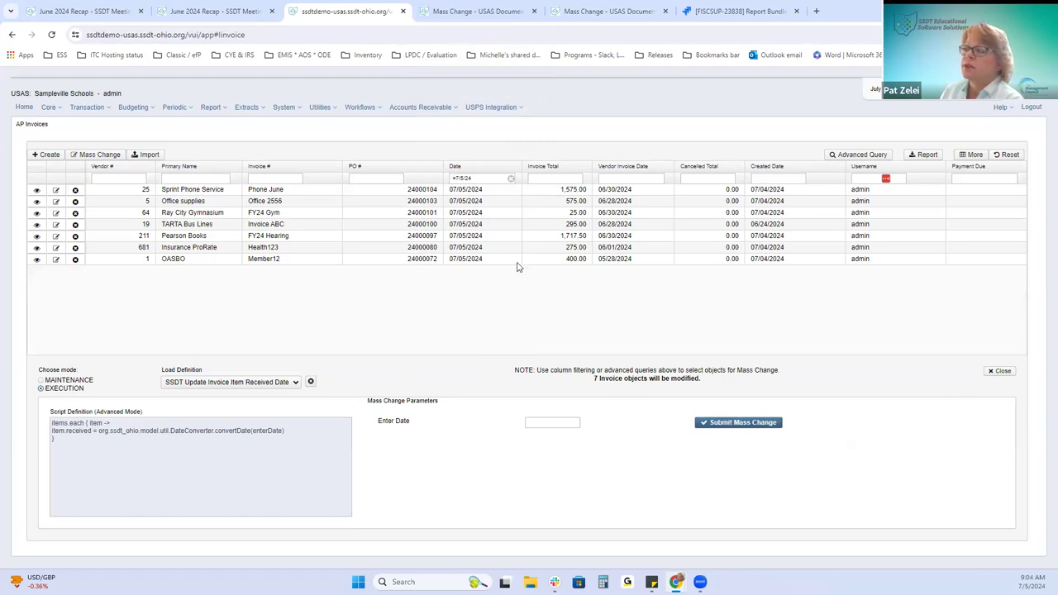
left_click(551, 422)
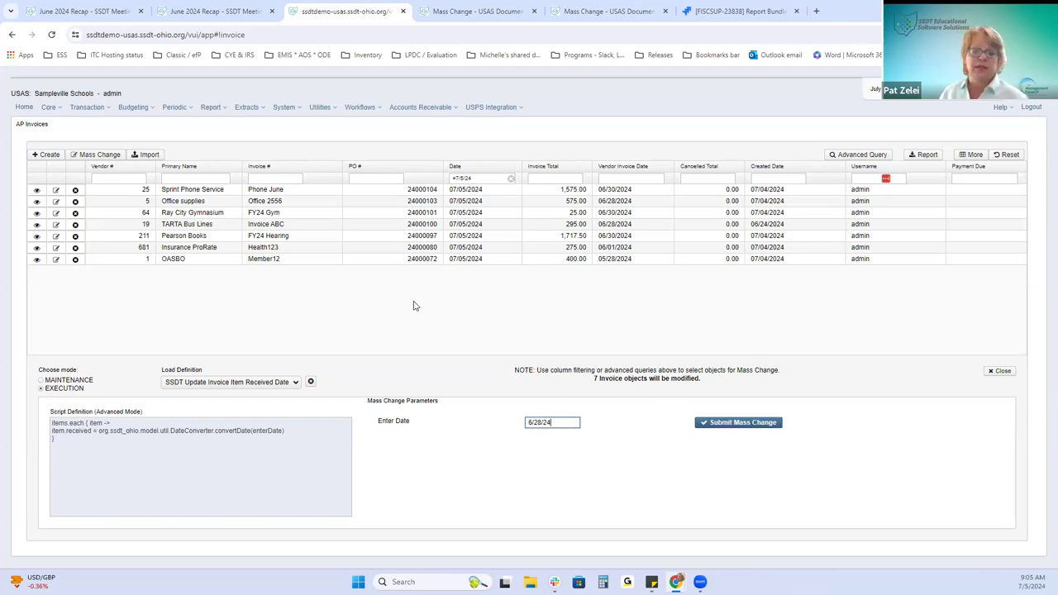
left_click(724, 427)
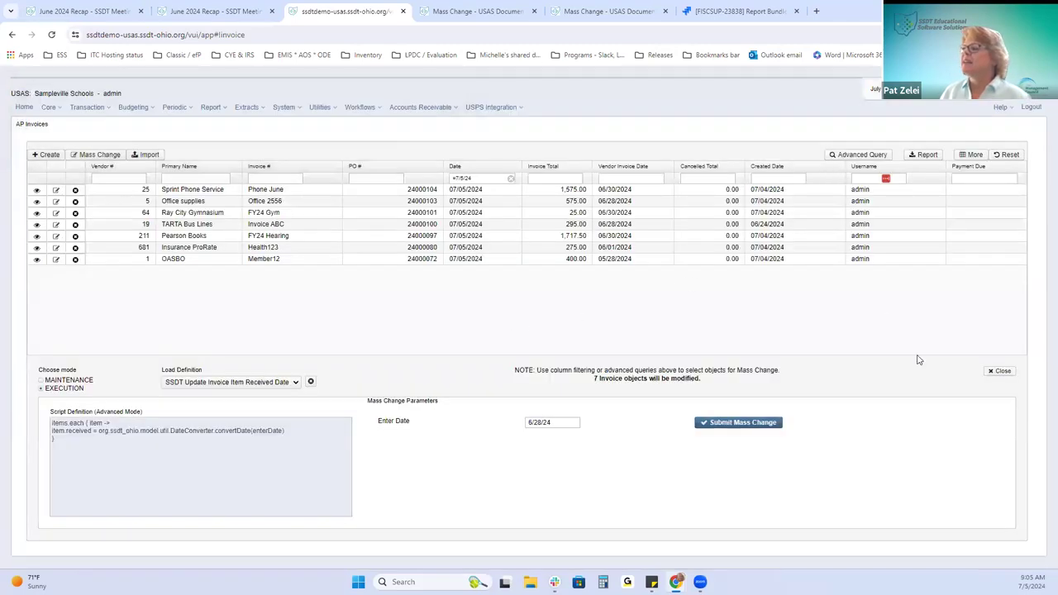
left_click(995, 376)
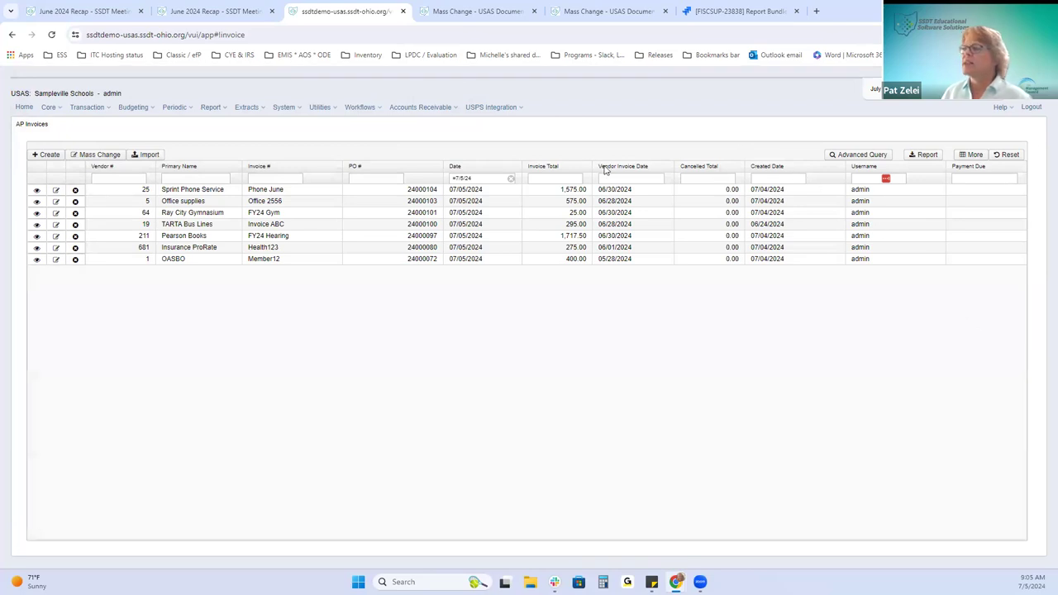
View the Phone June invoice again to check the received dates on its items.
left_click(37, 189)
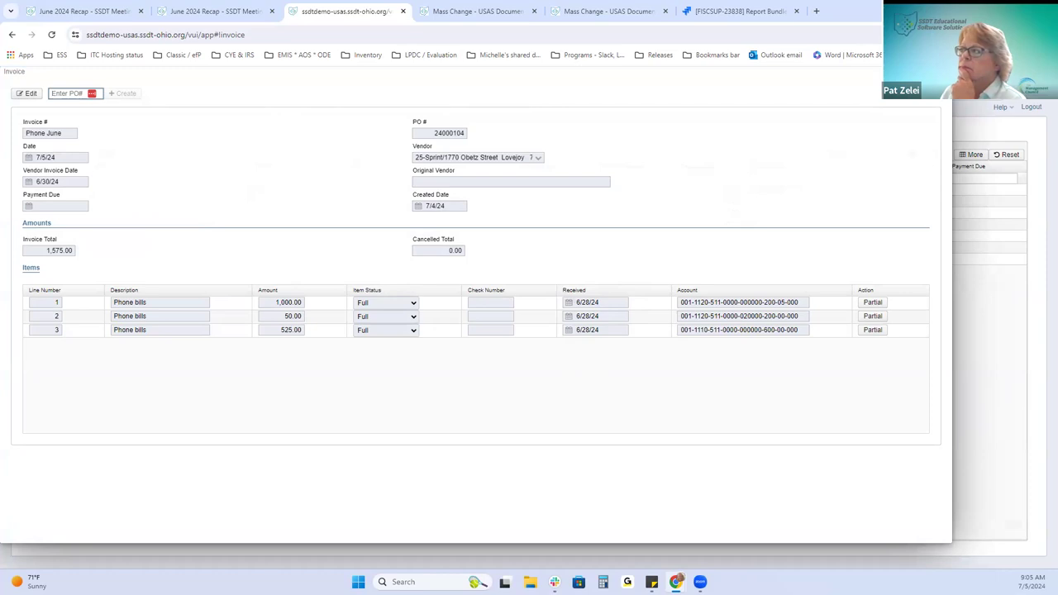
key("Escape")
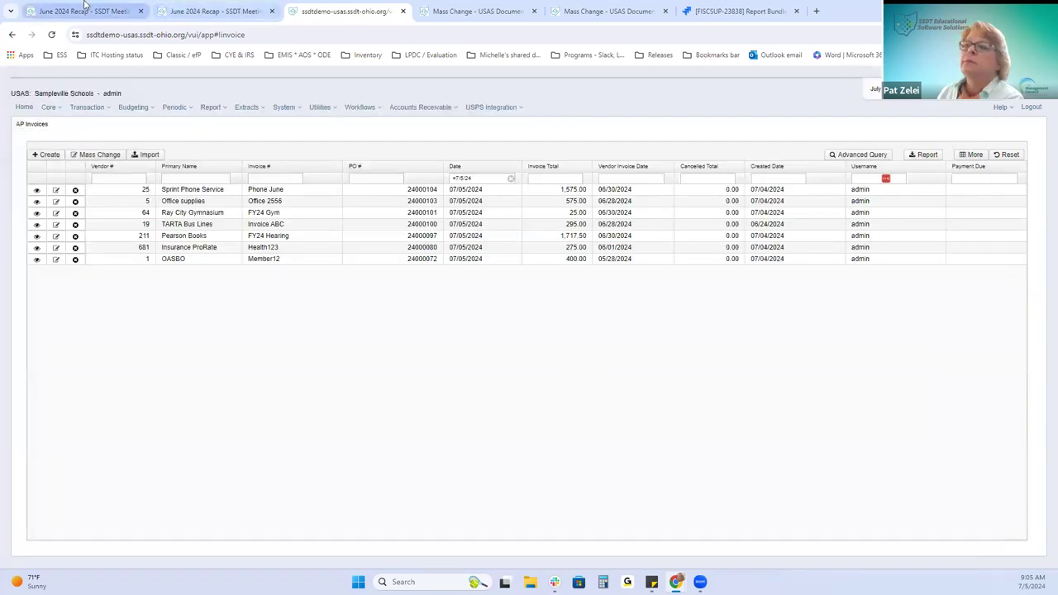
Read the report bundle scheduler improvements in the June 2024 Recap, then return to the USAS application.
left_click(82, 10)
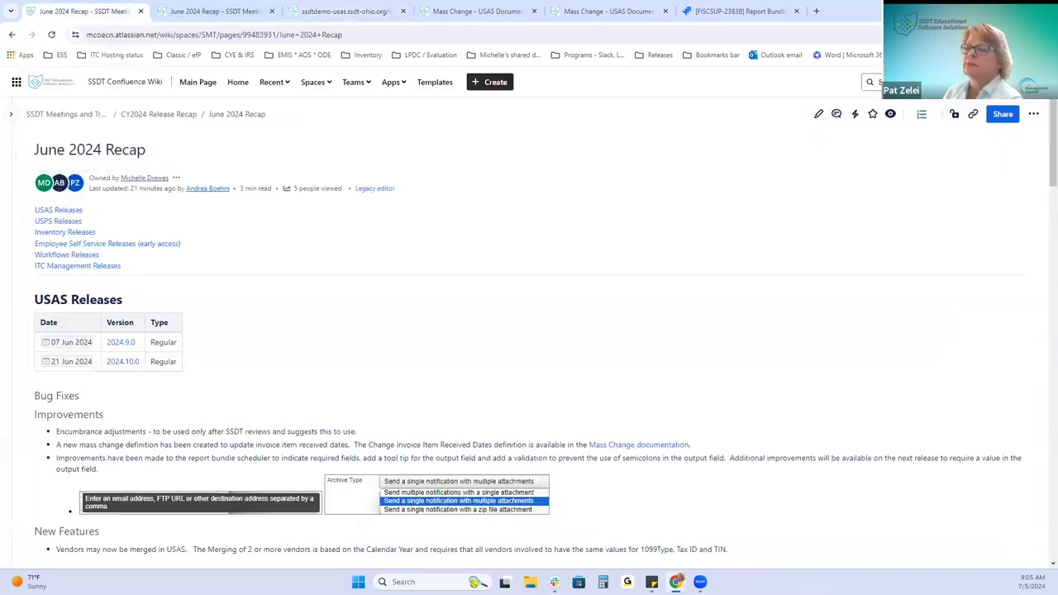
scroll(529, 451, "down", 1)
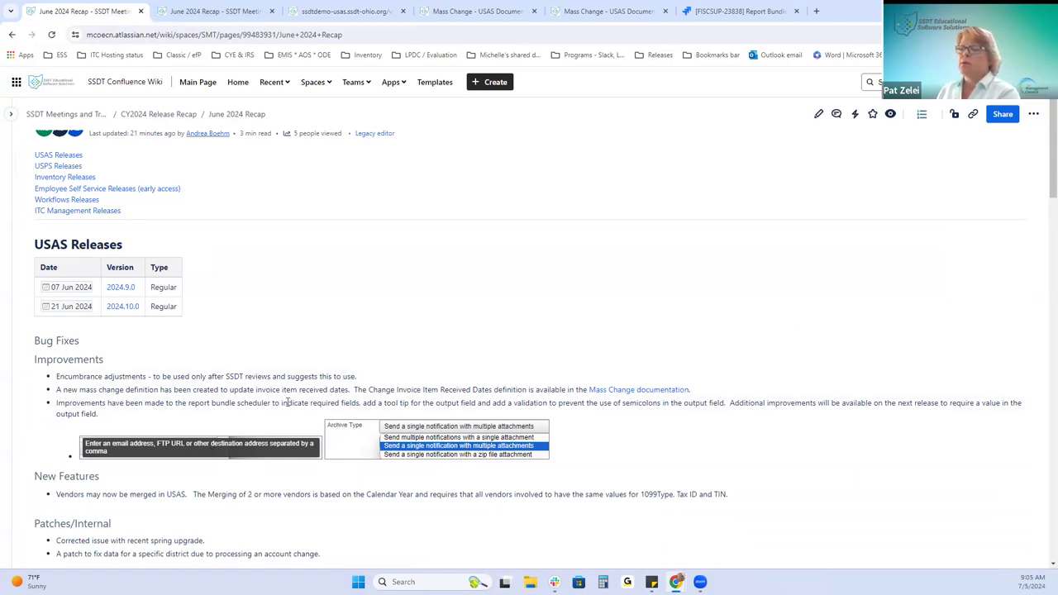
left_click(331, 11)
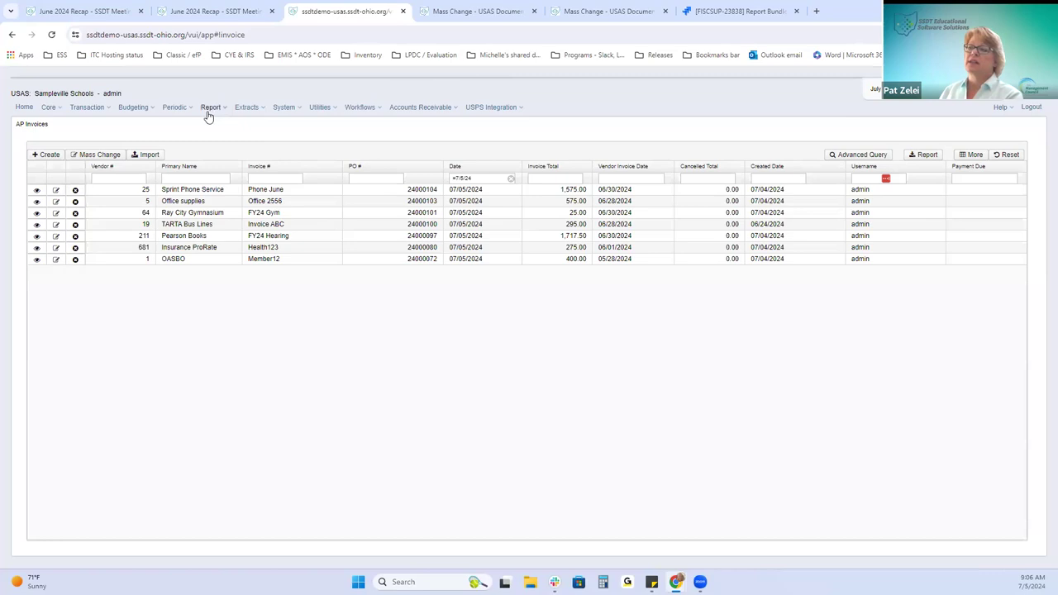
Open the schedule settings of the Monthly Reports ASF report bundle and review the available Archive Type options.
left_click(209, 109)
left_click(213, 125)
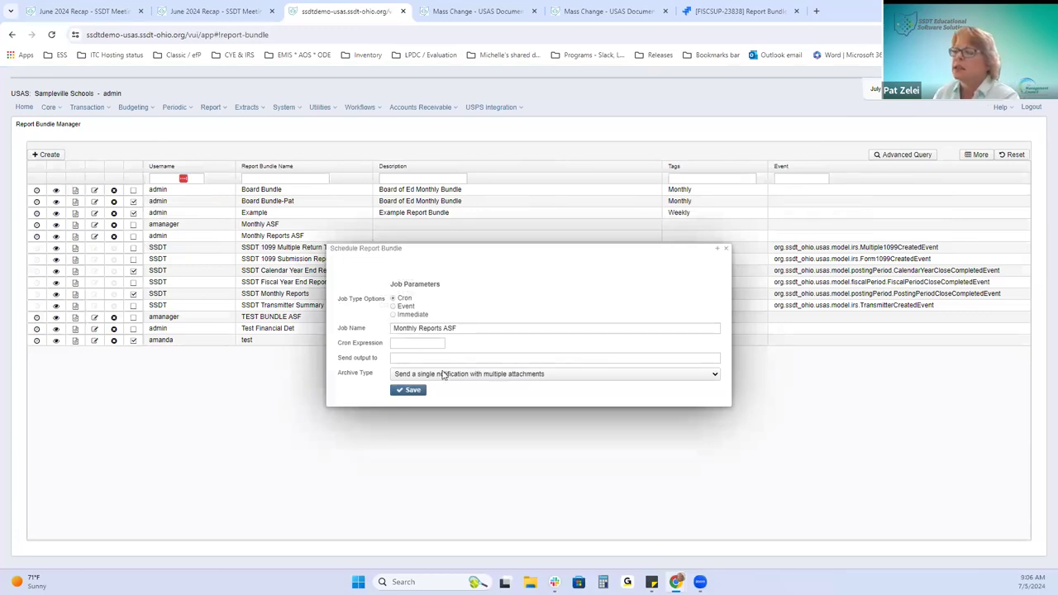
left_click(440, 376)
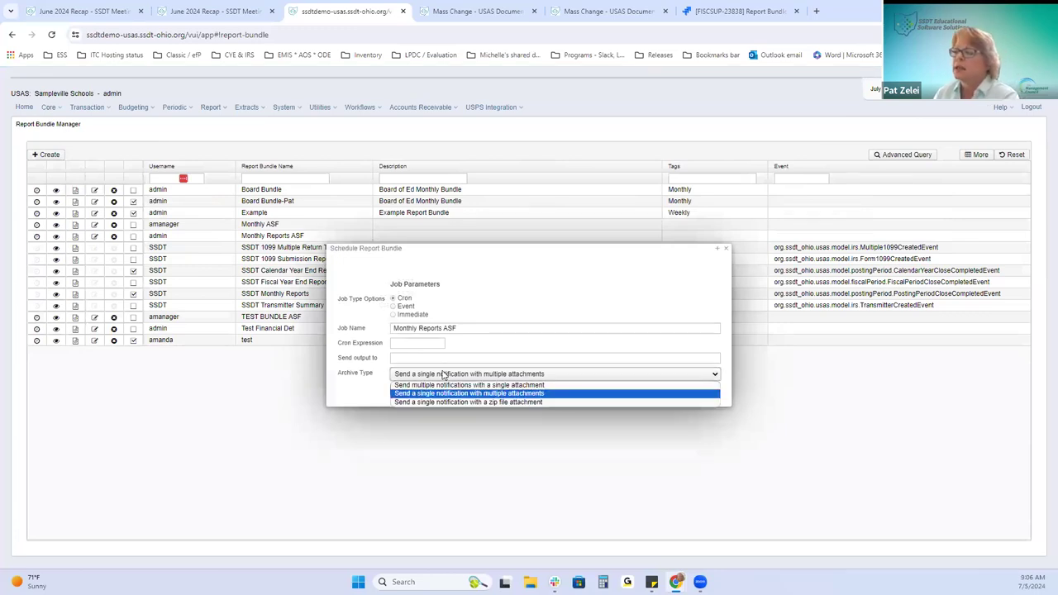
left_click(583, 376)
left_click(584, 376)
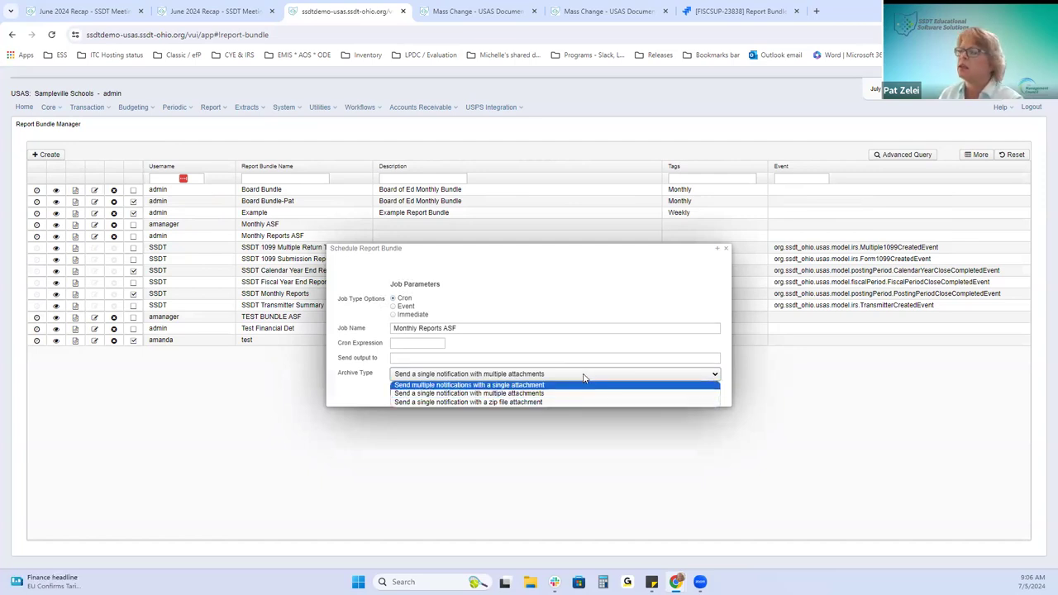
left_click(583, 376)
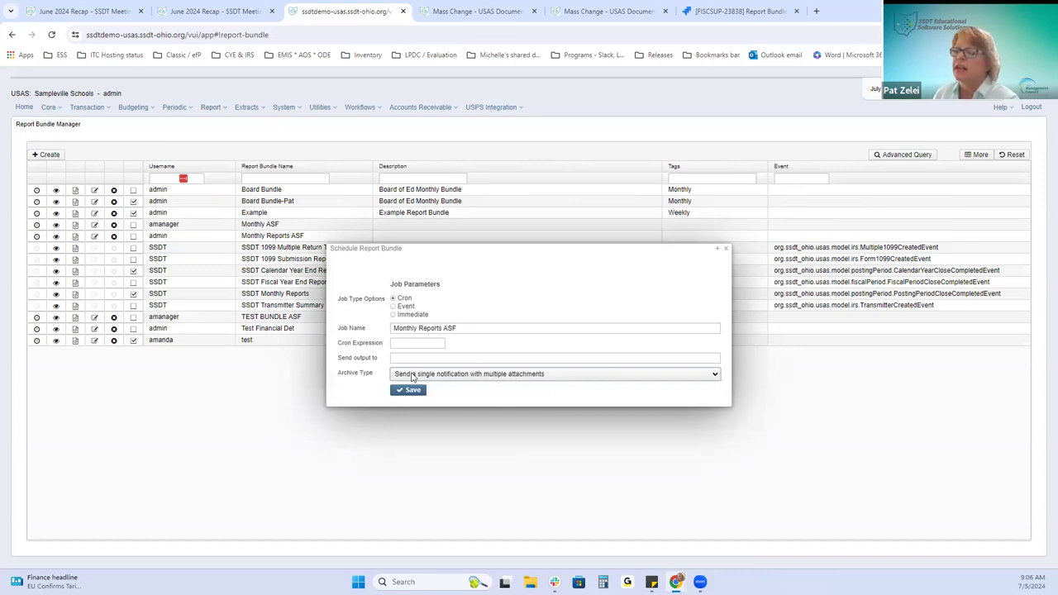
Examine the Send output to field and the Archive Type choices, including the zip file attachment option, in the bundle scheduler.
left_click(466, 360)
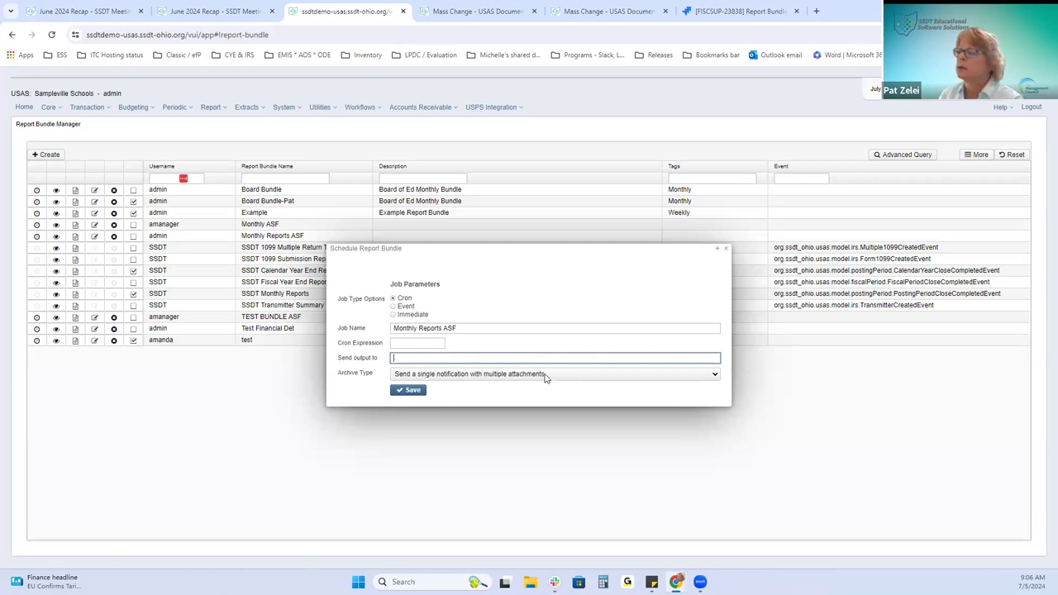
left_click(504, 379)
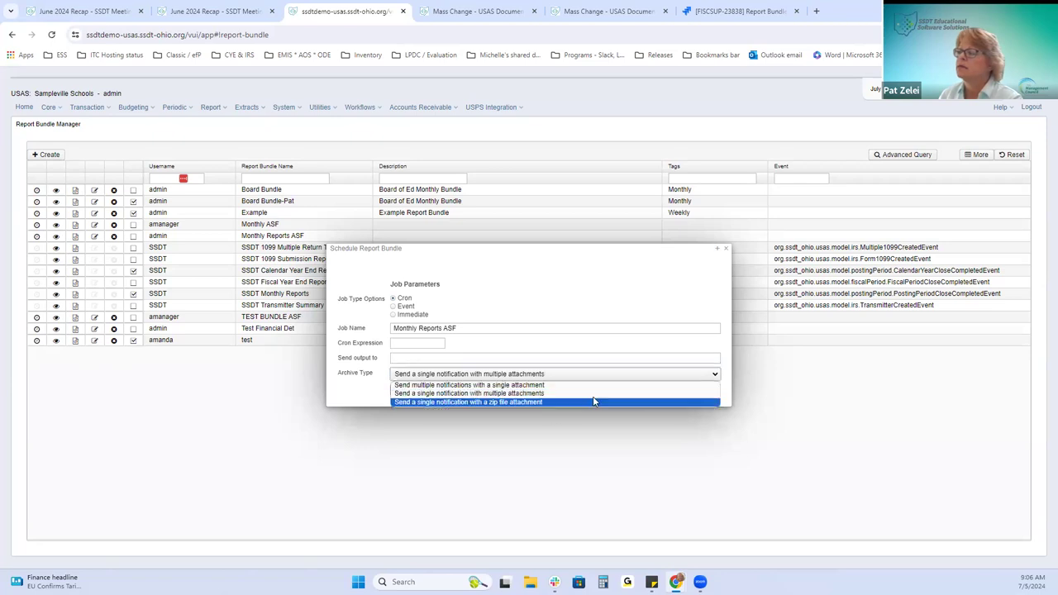
left_click(730, 427)
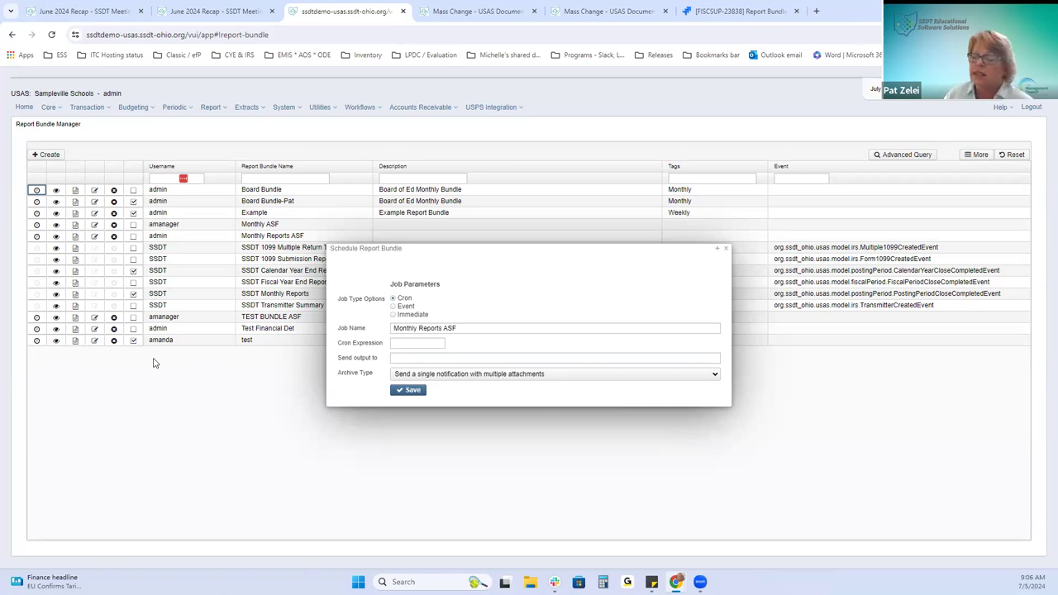
left_click(479, 358)
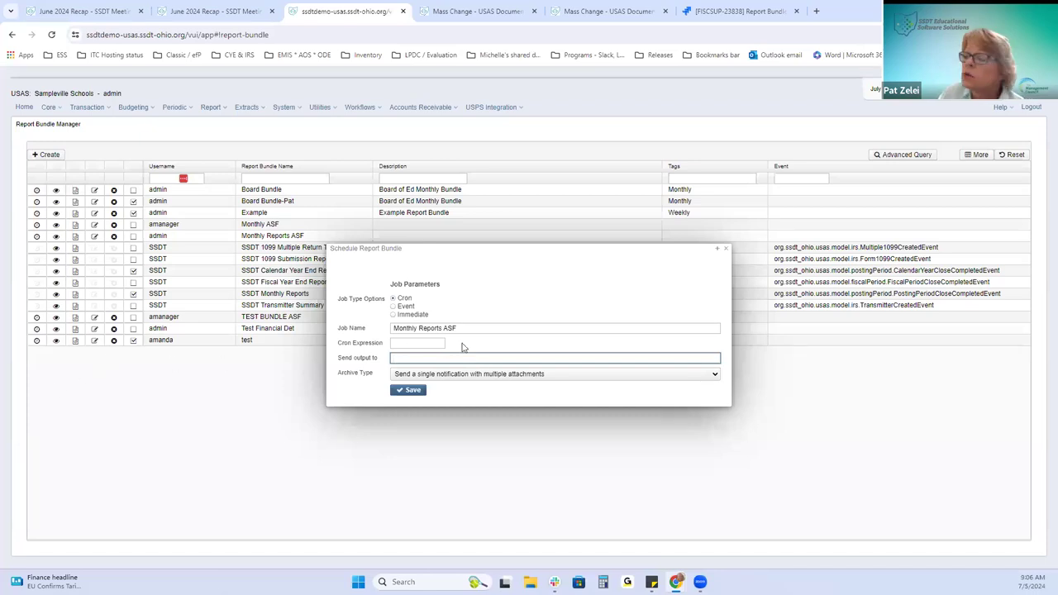
left_click(369, 373)
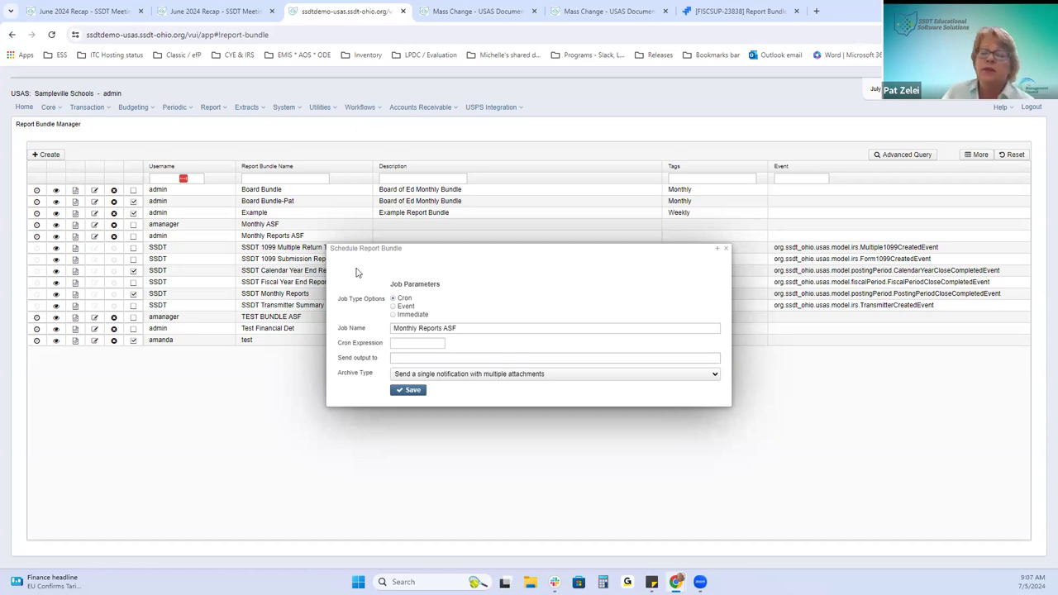
Compare the output field tooltip in the June 2024 Recap with the scheduler's Send output to field, then close the scheduler.
left_click(219, 10)
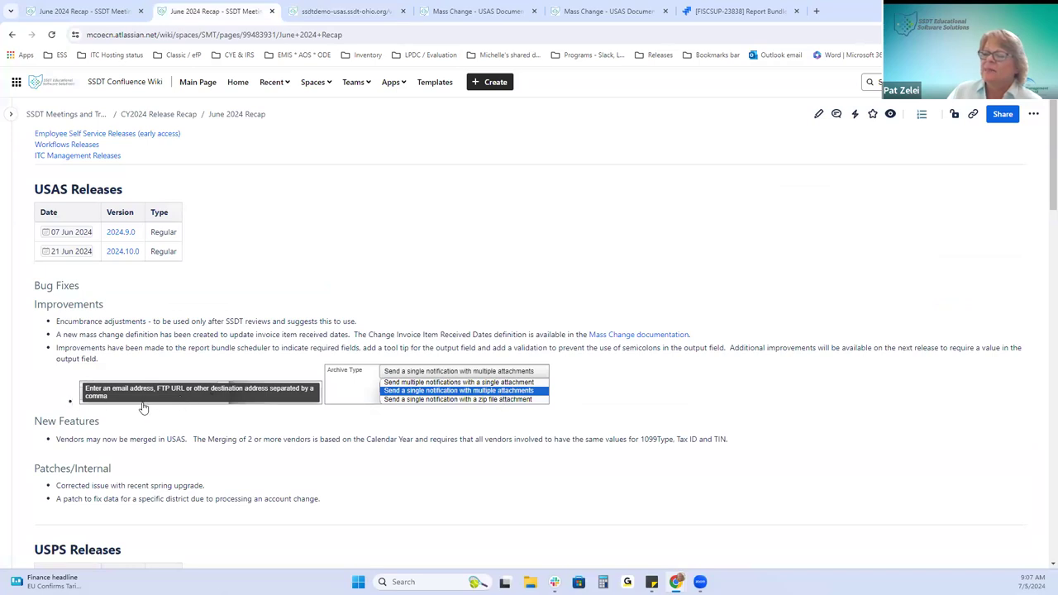
left_click(364, 8)
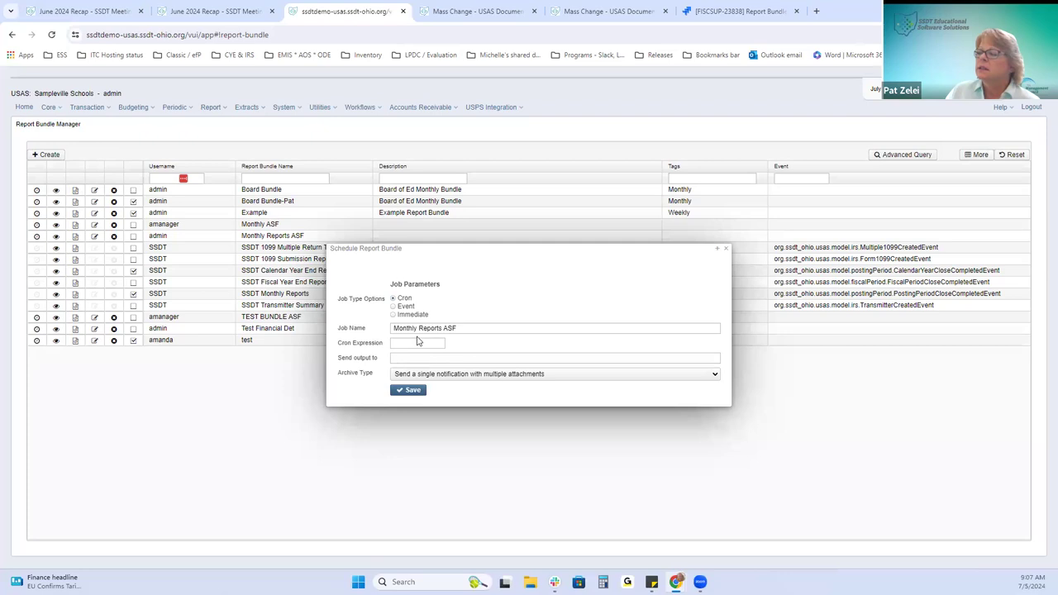
mouse_move(404, 358)
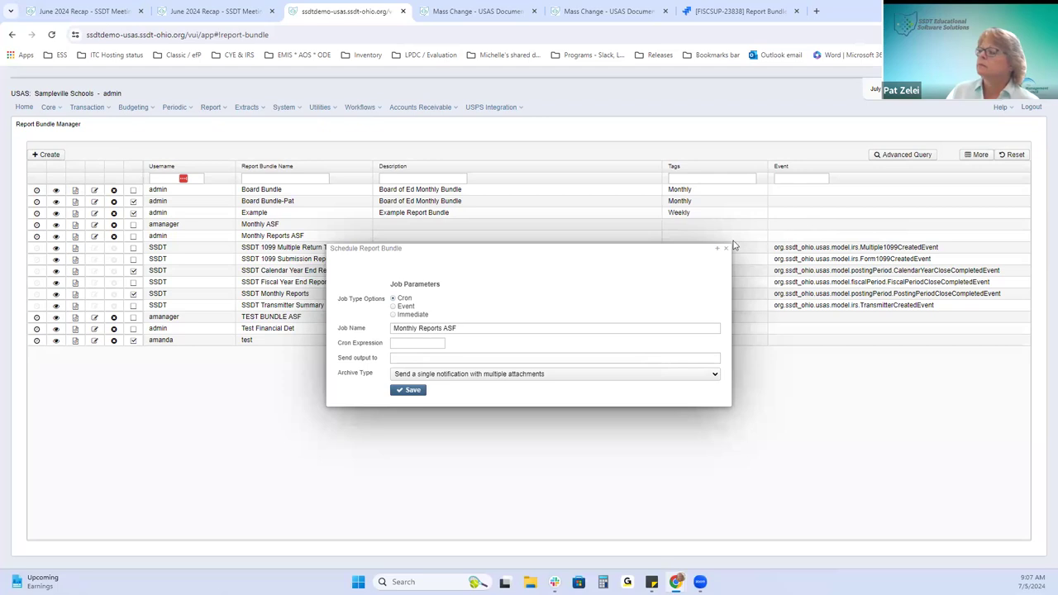
left_click(409, 390)
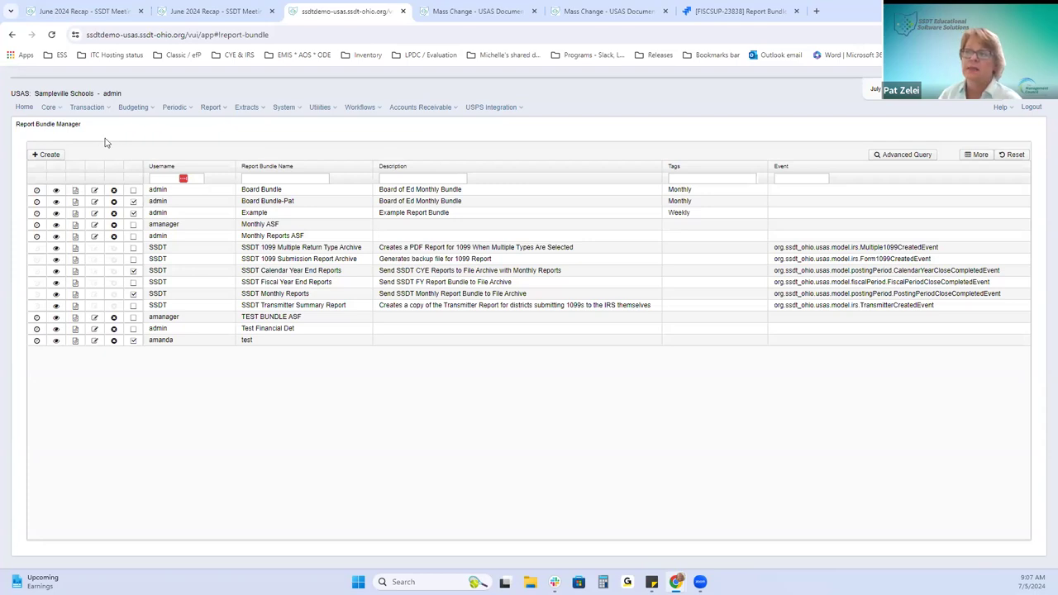
Open the Vendors grid and filter the vendors by primary name with schol.
left_click(51, 107)
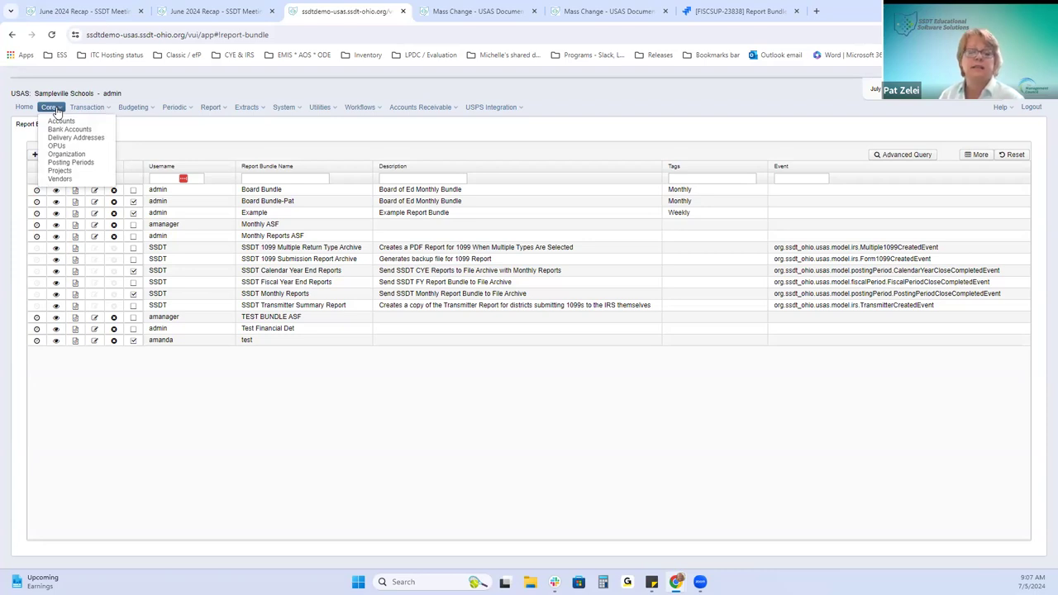
left_click(62, 179)
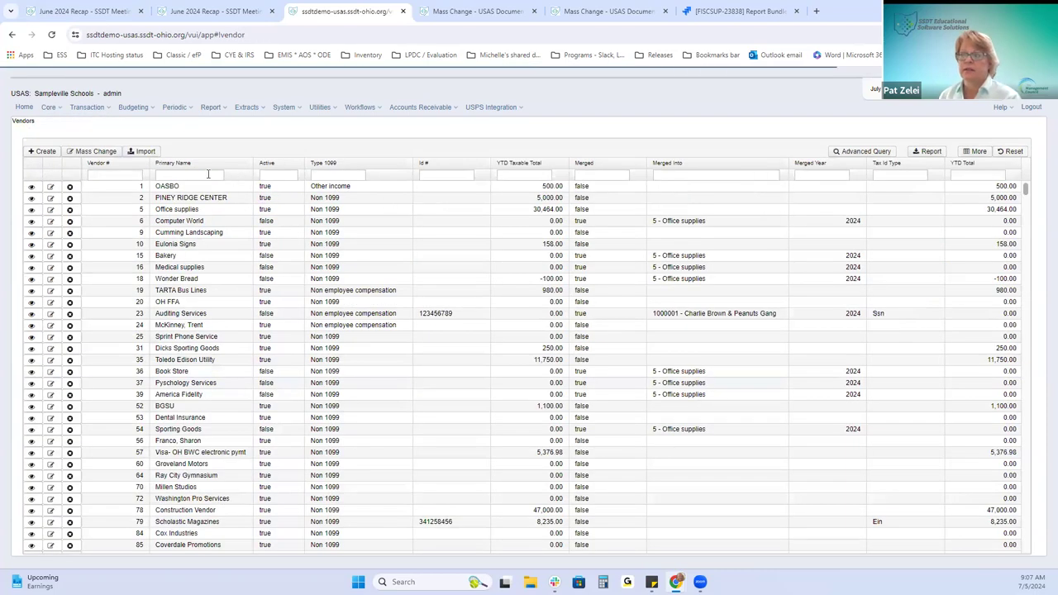
left_click(207, 174)
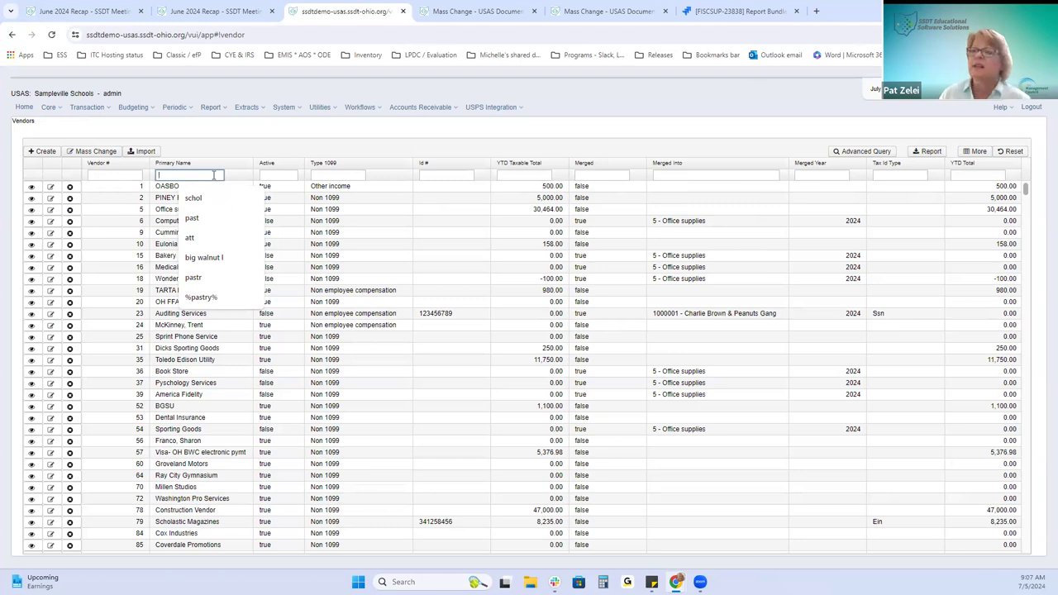
type("schol")
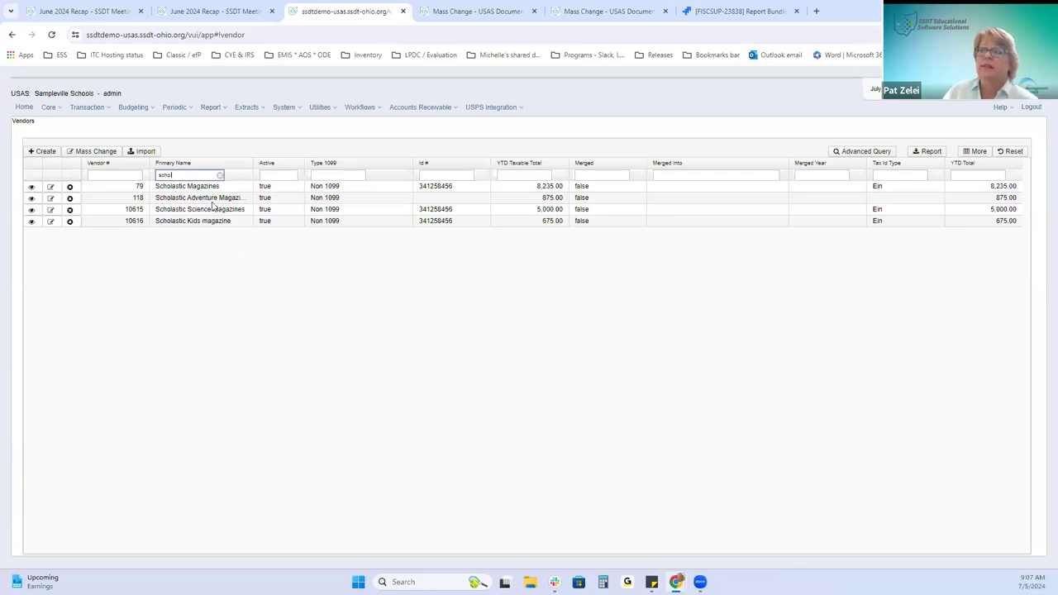
Widen the Primary Name column of the Vendors grid and move the Tax Id Type column directly after Id #.
left_click_drag(254, 162, 354, 189)
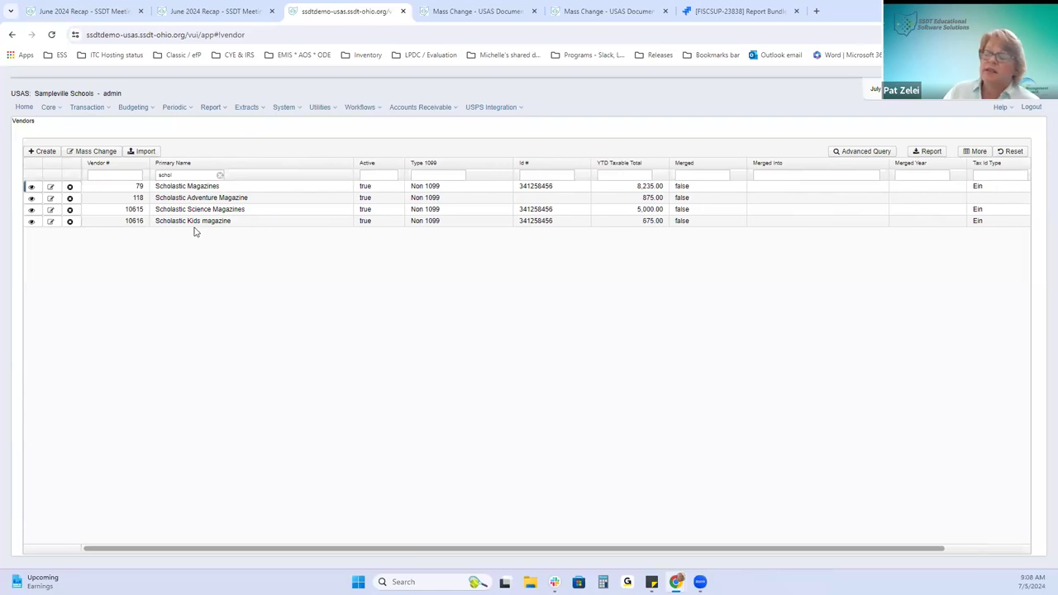
left_click_drag(350, 163, 276, 165)
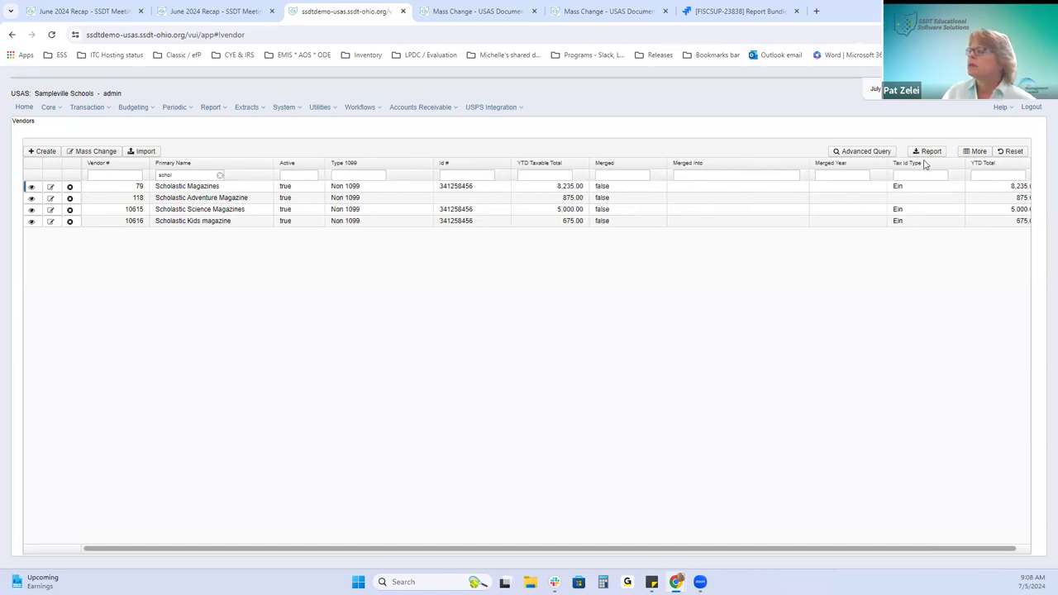
left_click_drag(915, 165, 516, 164)
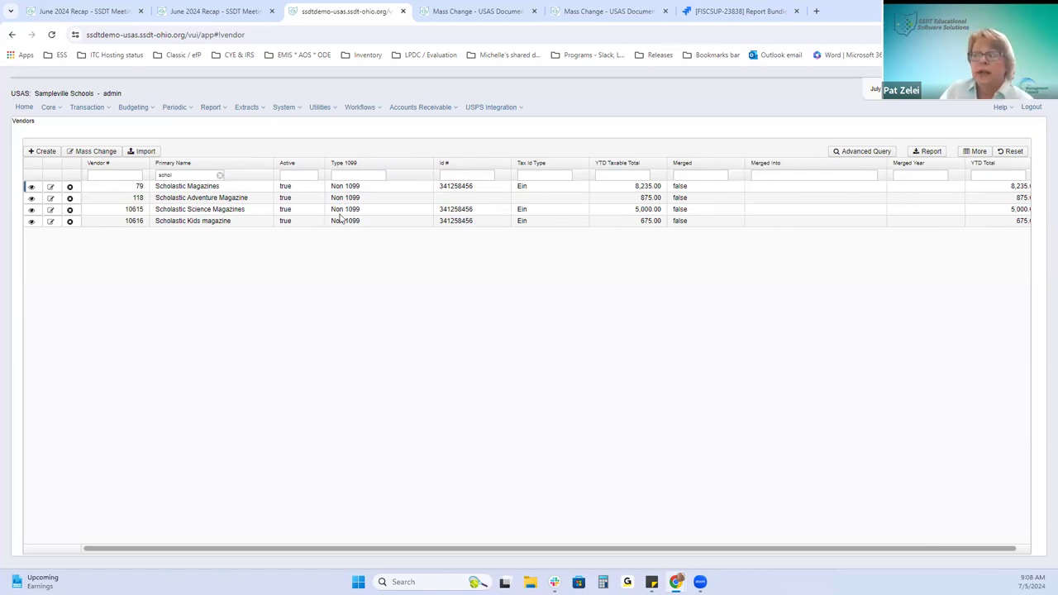
Check the details of Scholastic Adventure Magazine, then view the Scholastic Magazines vendor and open its merged vendors list.
left_click(229, 200)
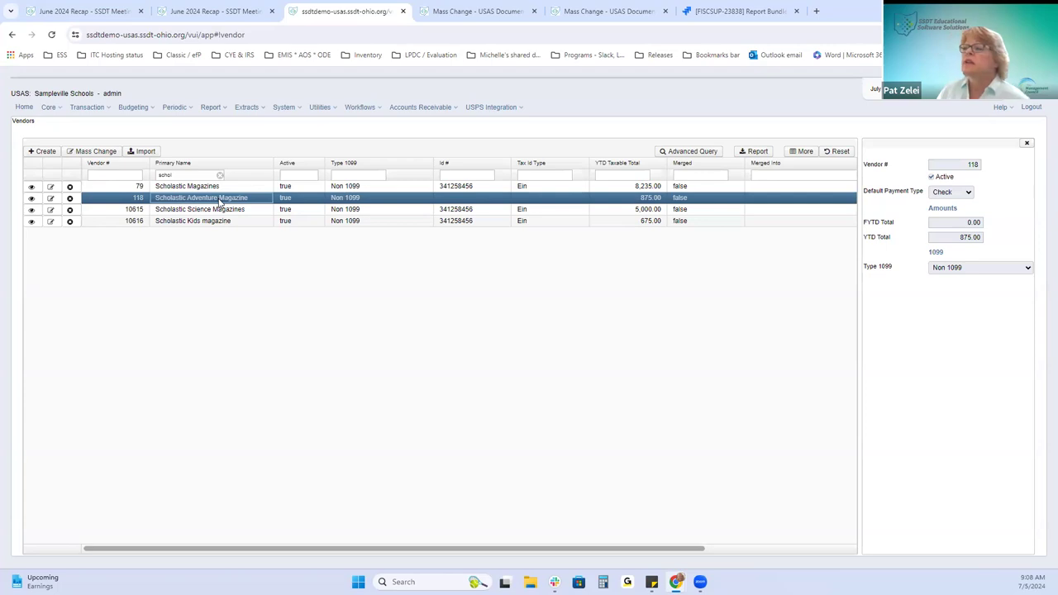
left_click(1026, 143)
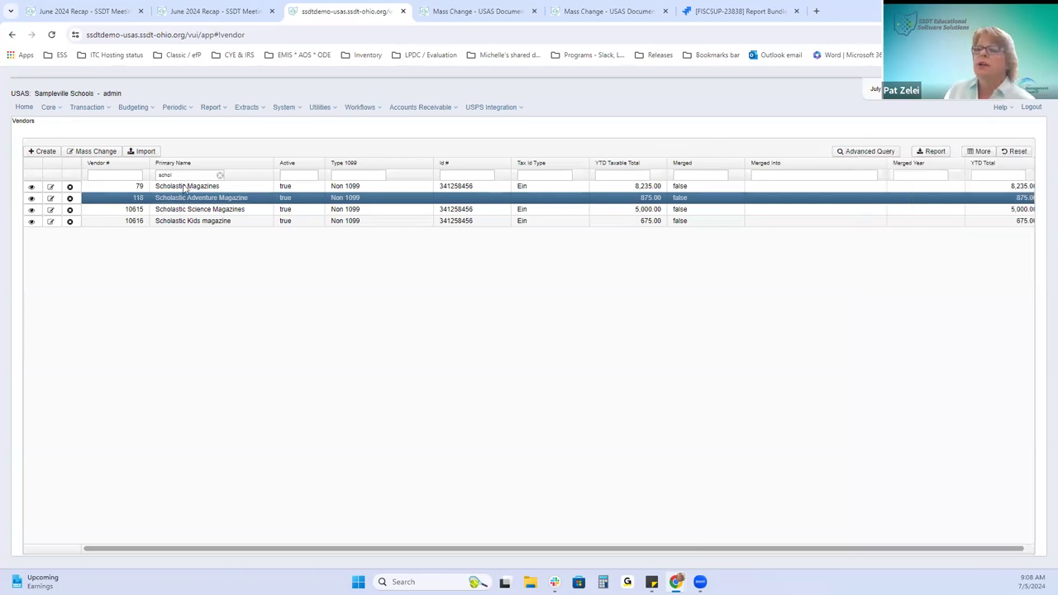
left_click(31, 189)
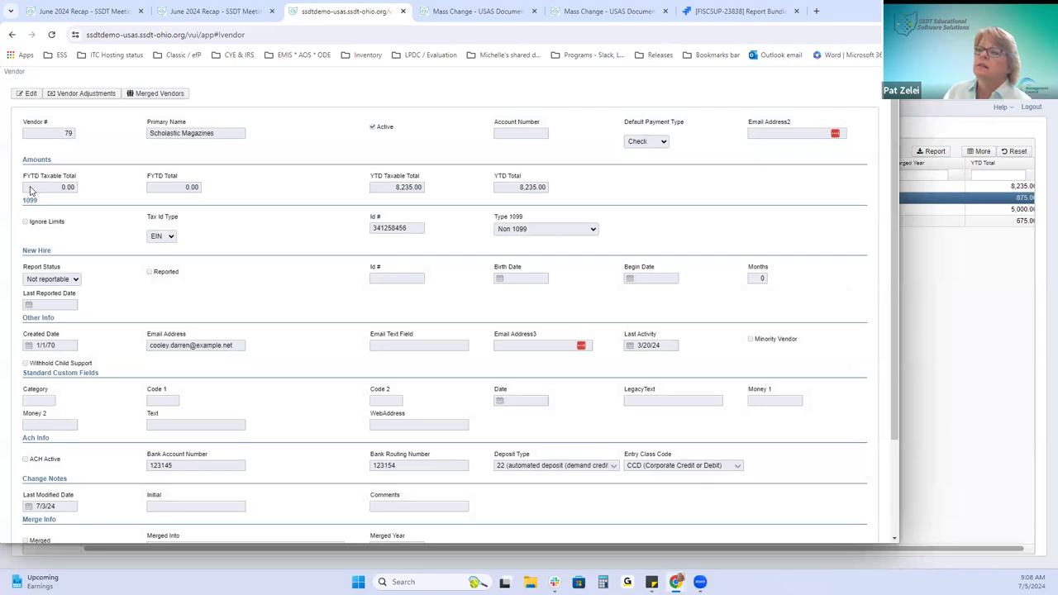
left_click(161, 93)
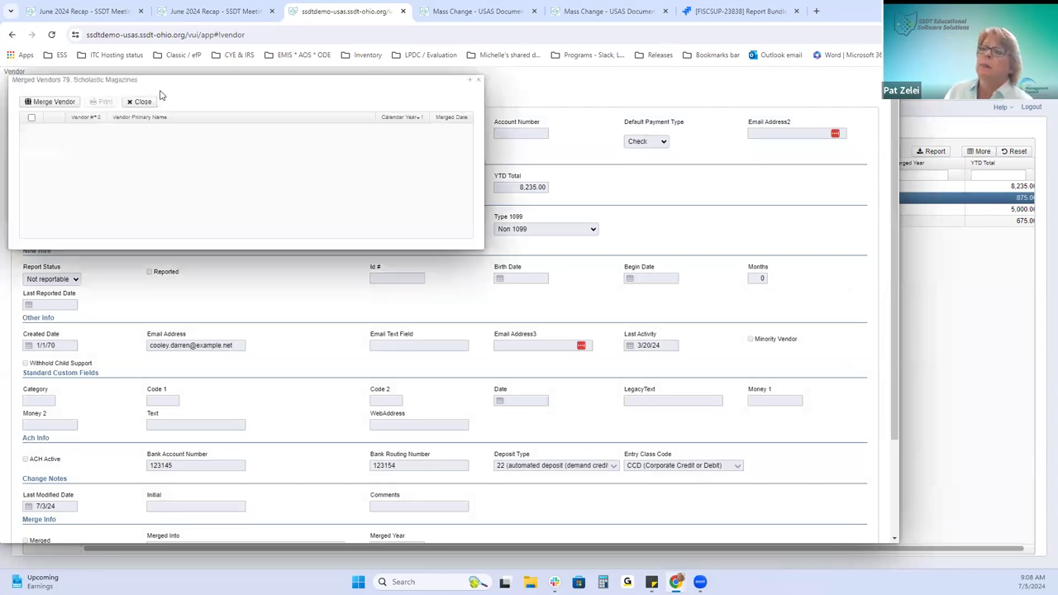
Select Scholastic Kids magazine and Scholastic Science Magazines for merging into Scholastic Magazines, then decline the merge confirmation.
left_click(50, 104)
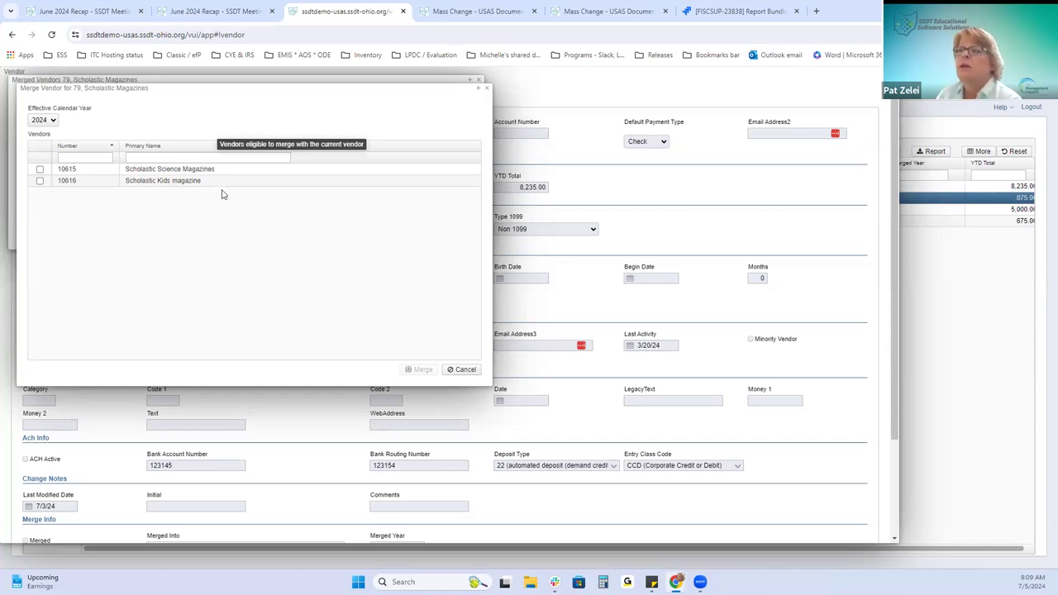
left_click(40, 180)
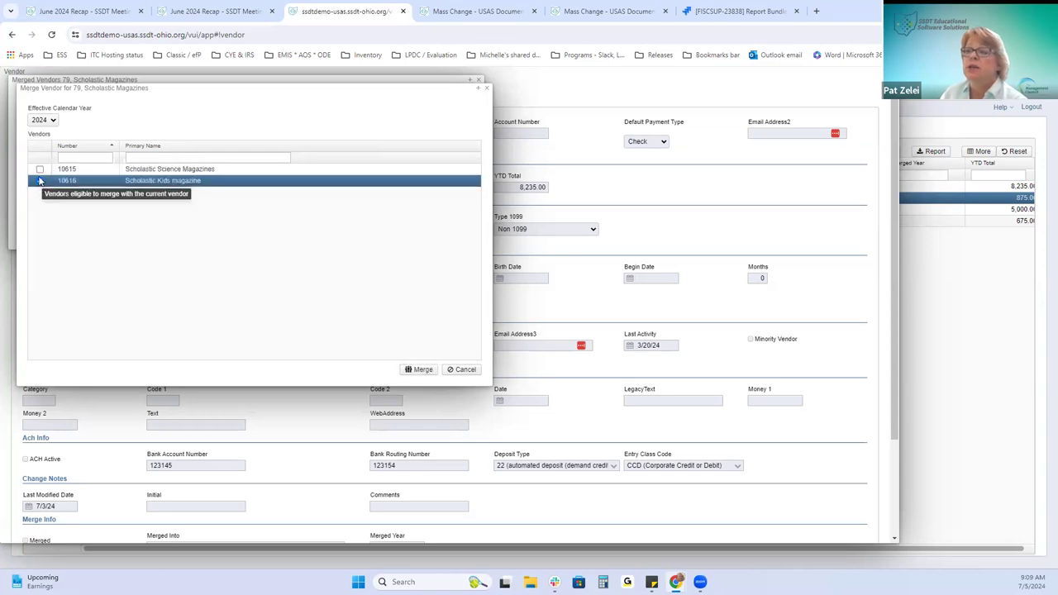
left_click(40, 168)
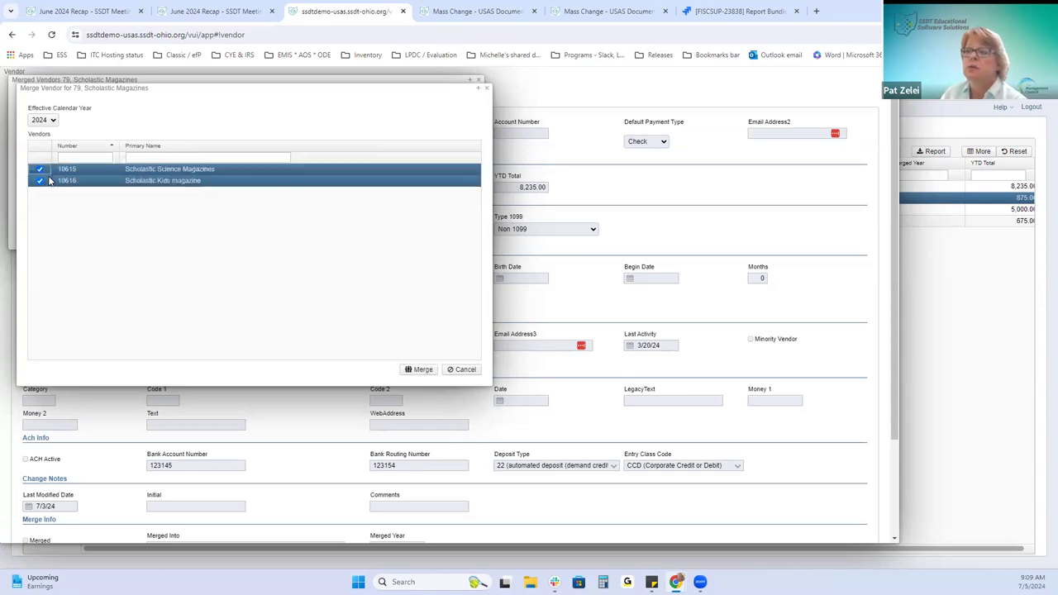
left_click(425, 372)
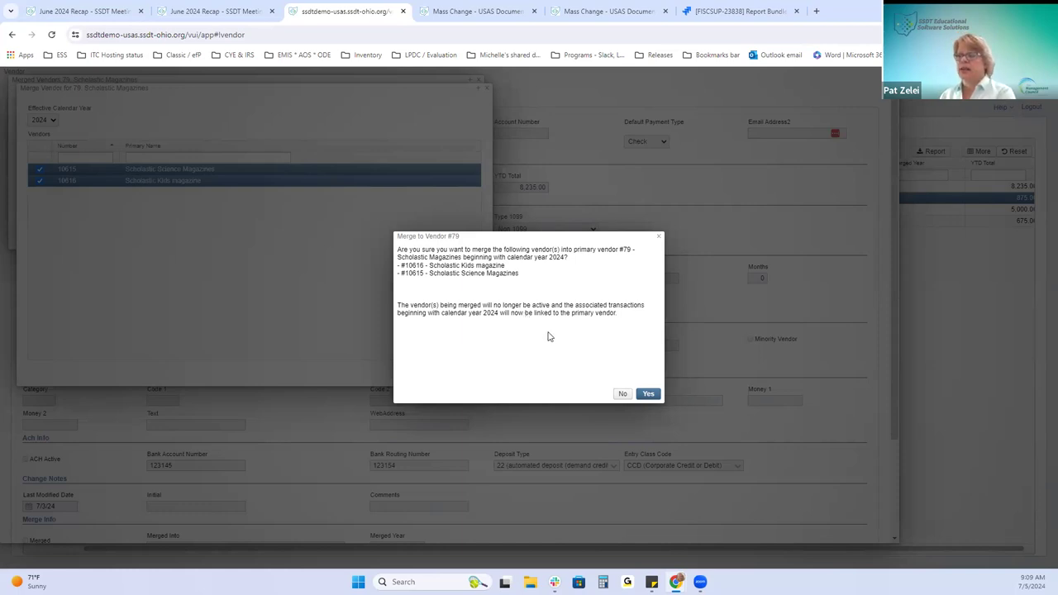
left_click(624, 394)
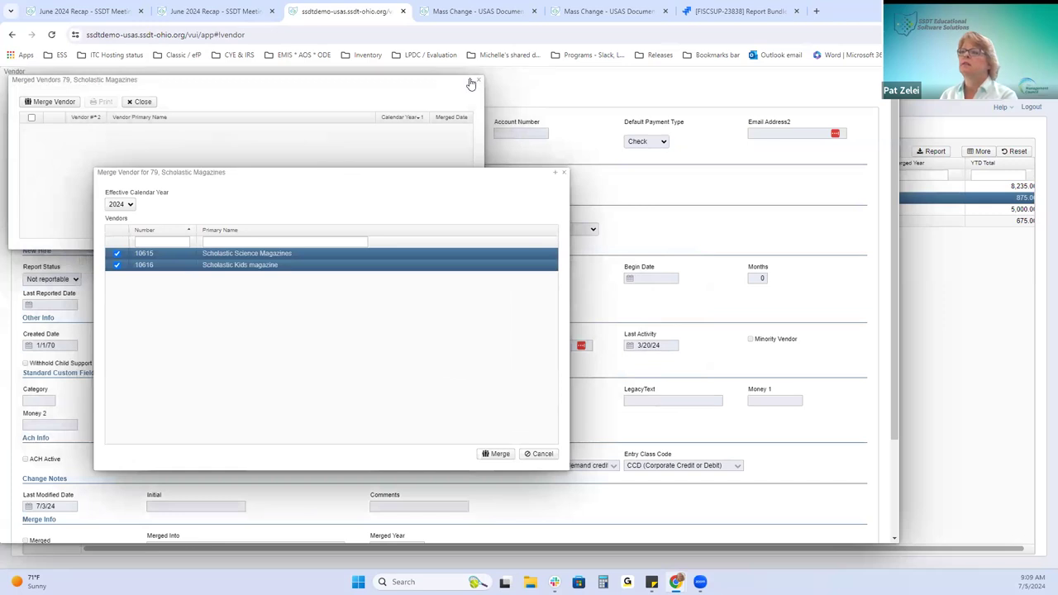
Close the Merged Vendors window, merge the two selected vendors into Scholastic Magazines with confirmation, and return to the Vendors grid.
left_click_drag(433, 80, 926, 91)
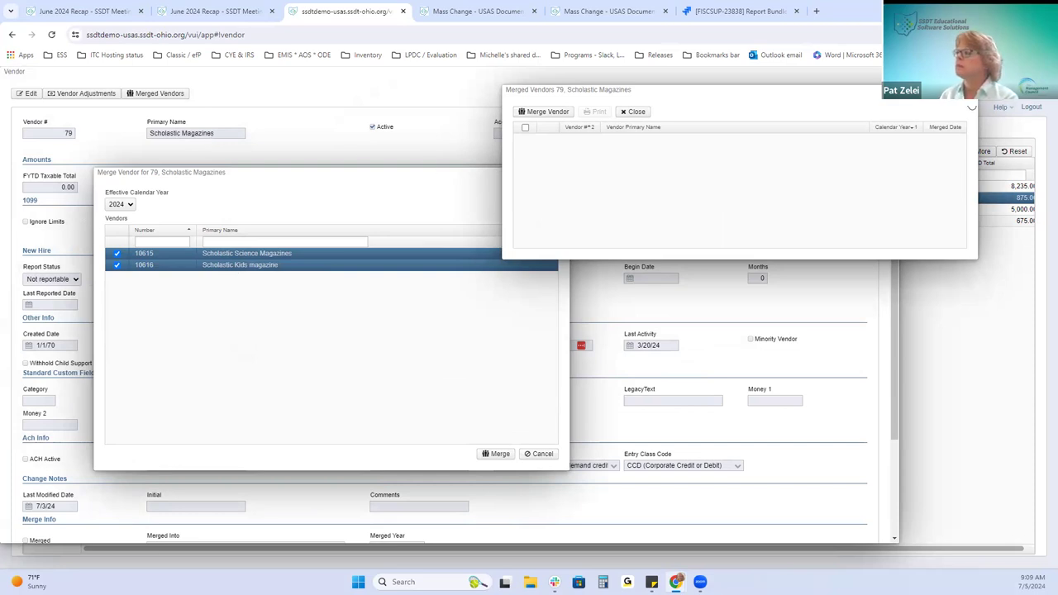
left_click(972, 107)
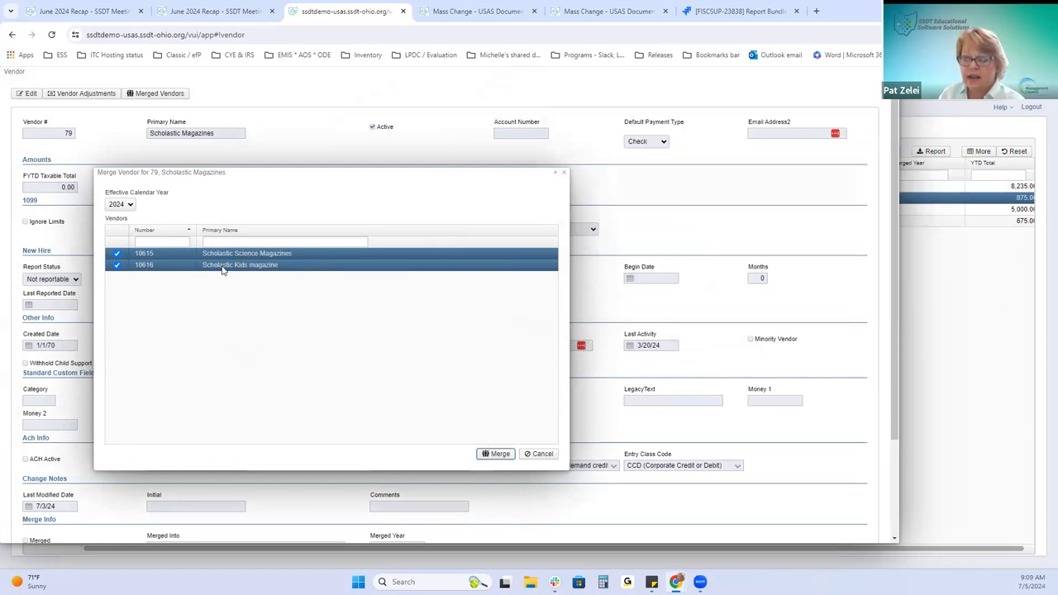
scroll(803, 485, "down", 3)
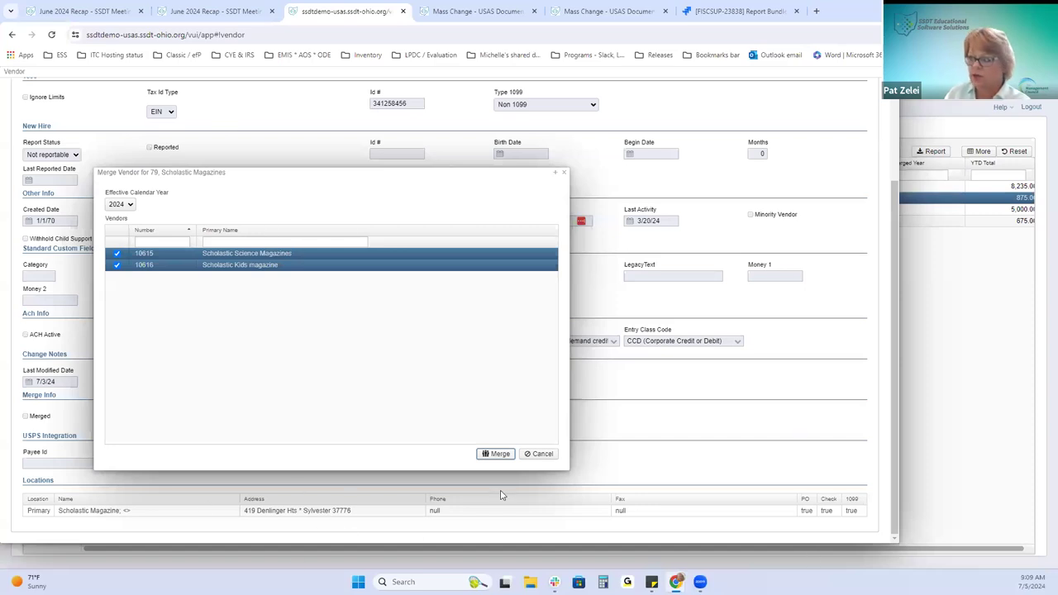
left_click(500, 456)
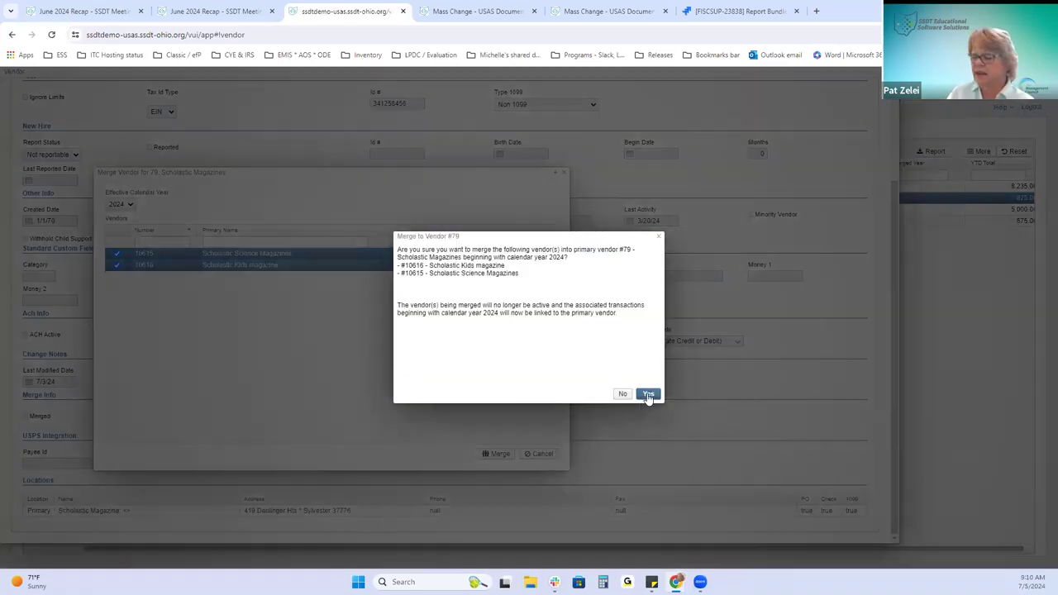
left_click(648, 394)
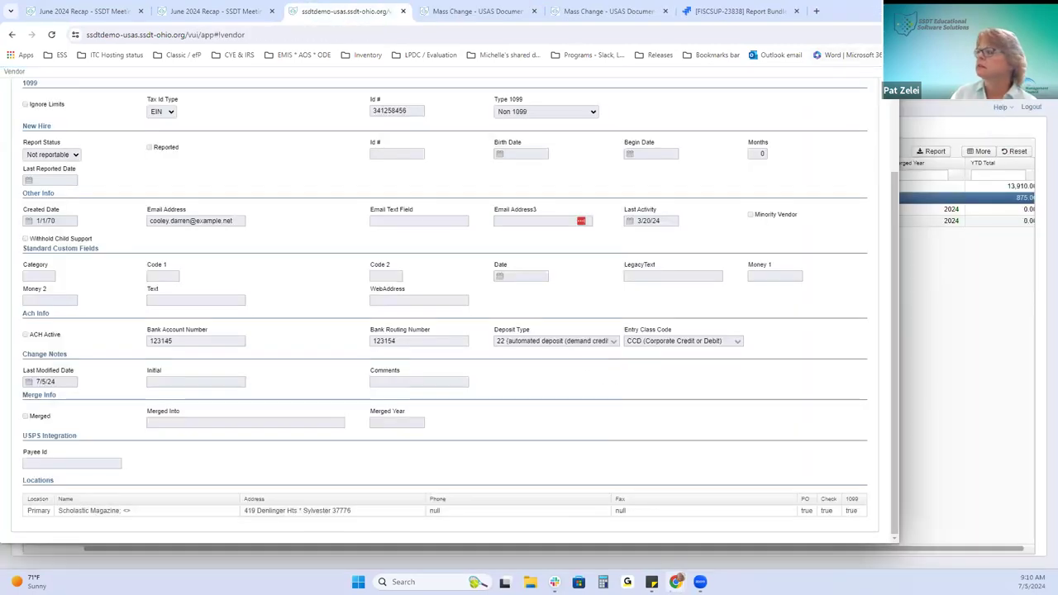
key("Escape")
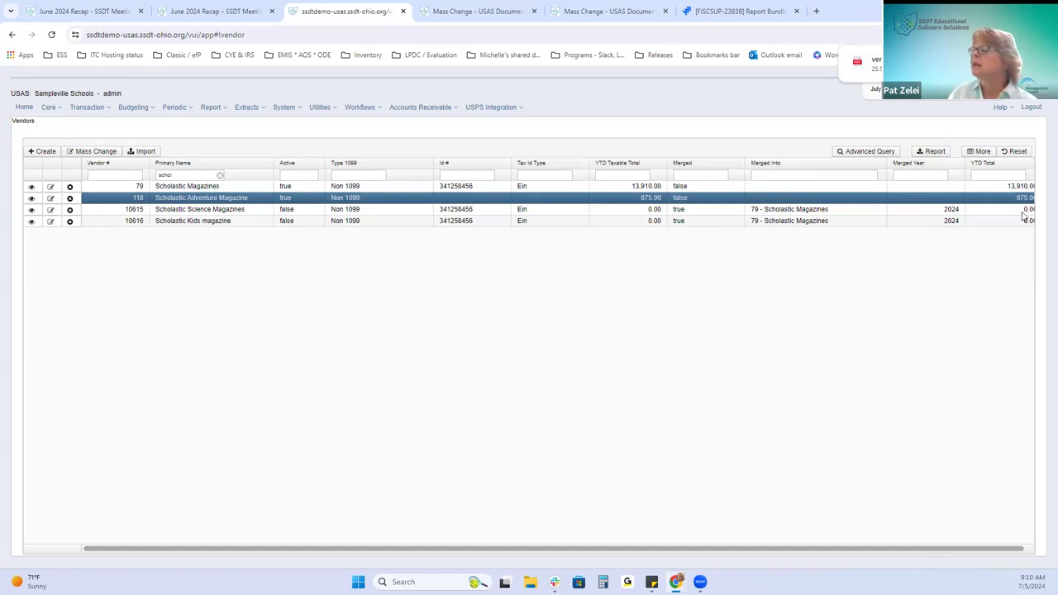
Move the YTD Total column directly after YTD Taxable Total, then check the merge info of the Scholastic Science Magazines vendor and close it.
left_click_drag(982, 172, 666, 172)
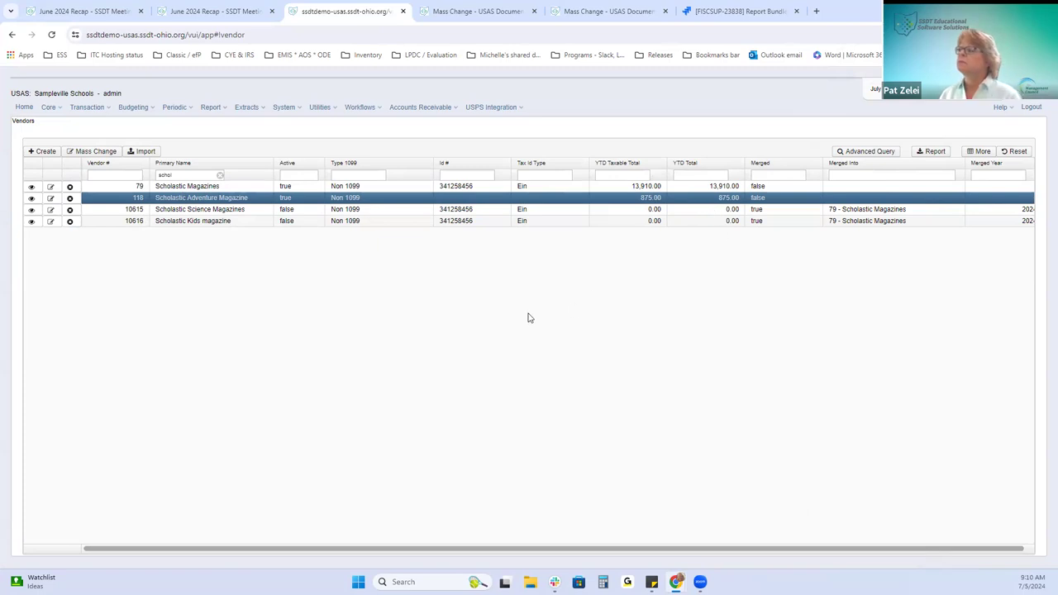
left_click(31, 209)
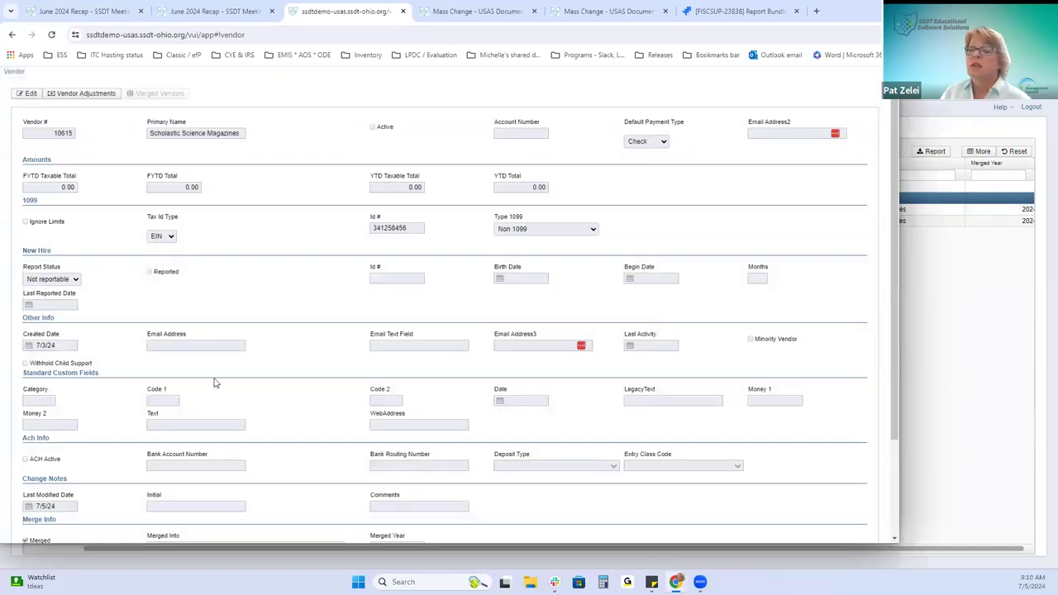
scroll(223, 400, "down", 3)
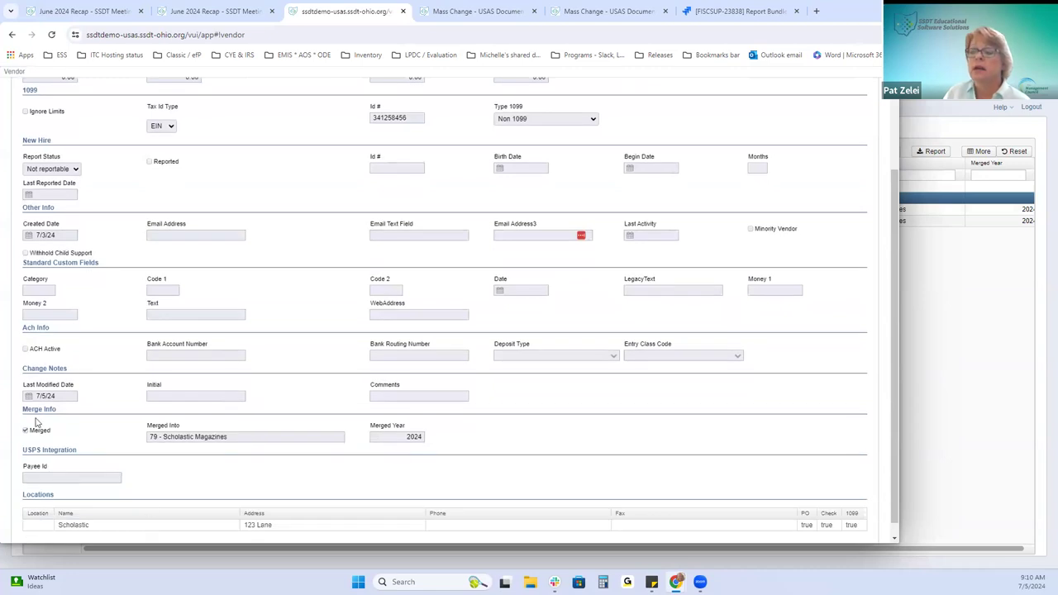
scroll(100, 426, "up", 3)
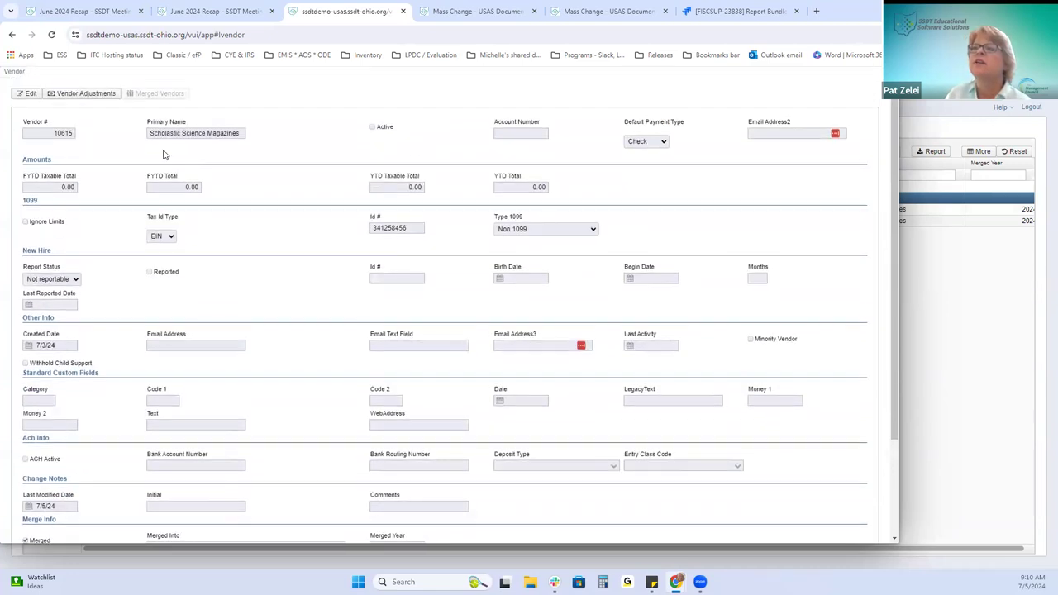
scroll(229, 339, "down", 3)
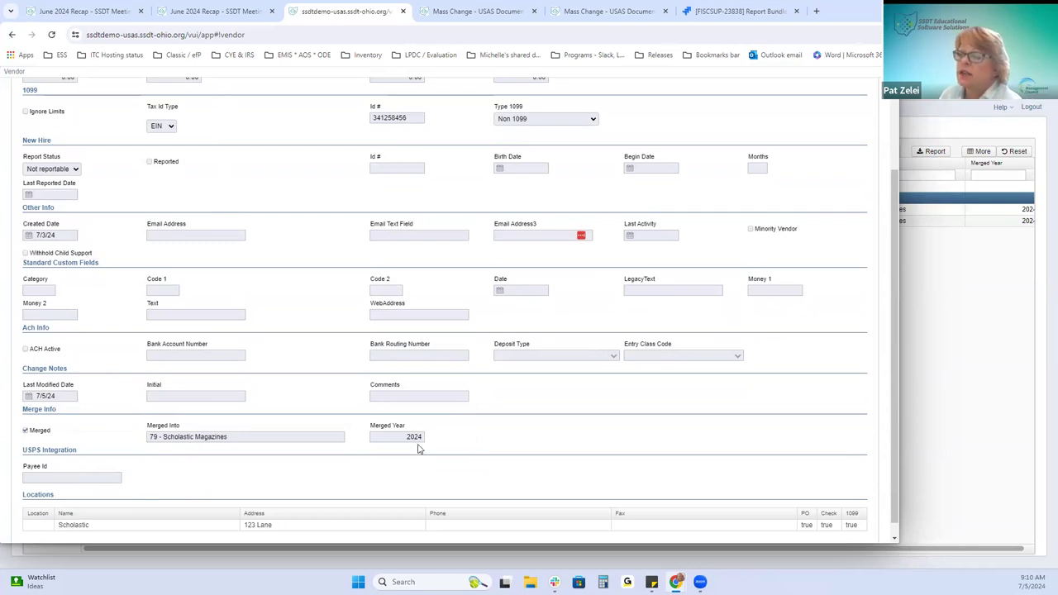
scroll(419, 442, "down", 1)
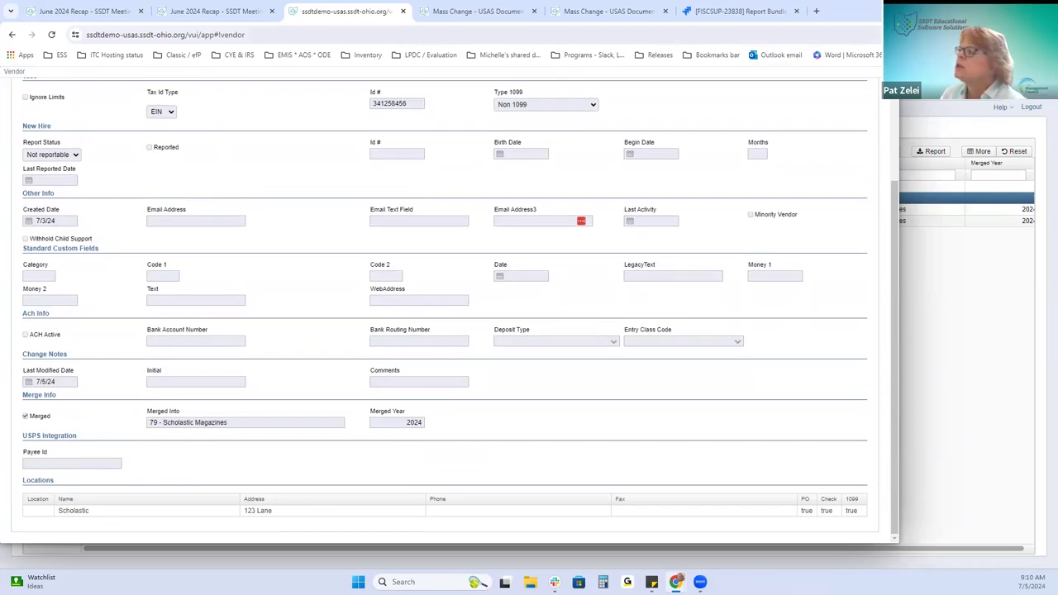
key("Escape")
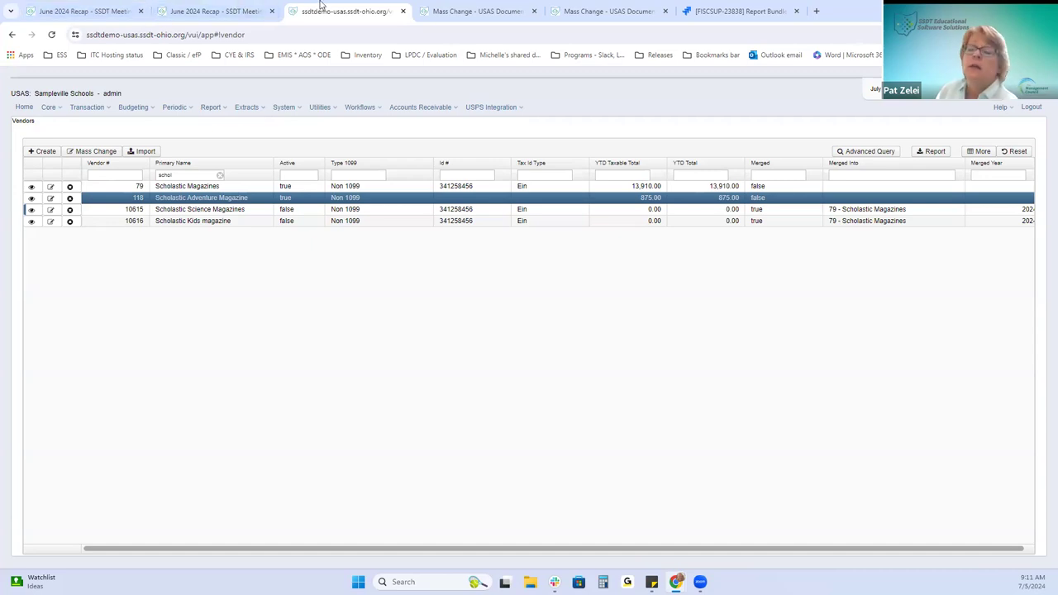
Return to the June 2024 Recap page and read the remaining USAS notes and the Inventory Releases patches and improvements.
key("ctrl+1")
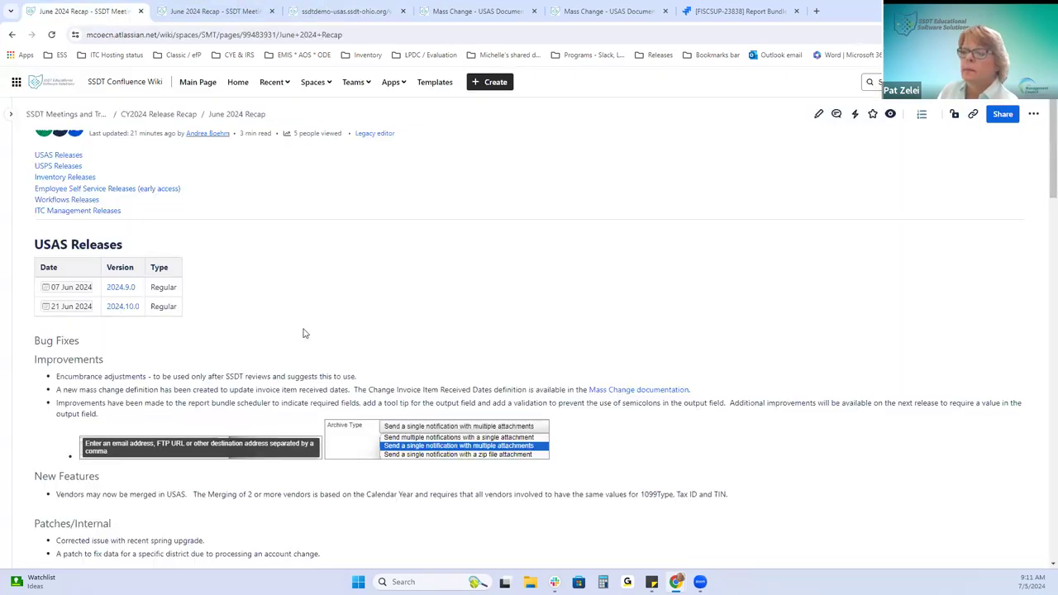
scroll(291, 432, "down", 2)
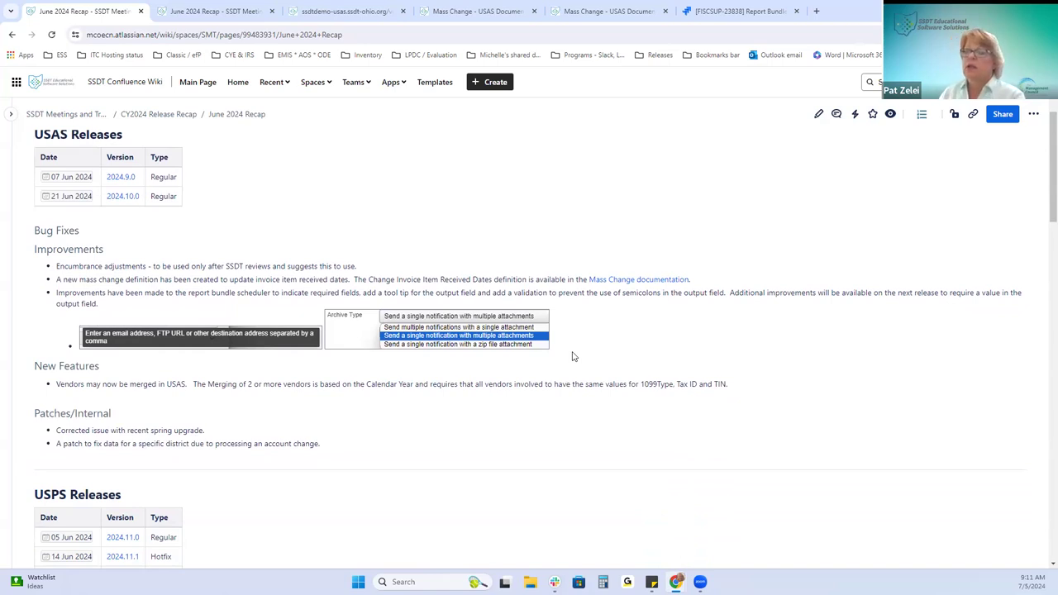
scroll(493, 327, "down", 3)
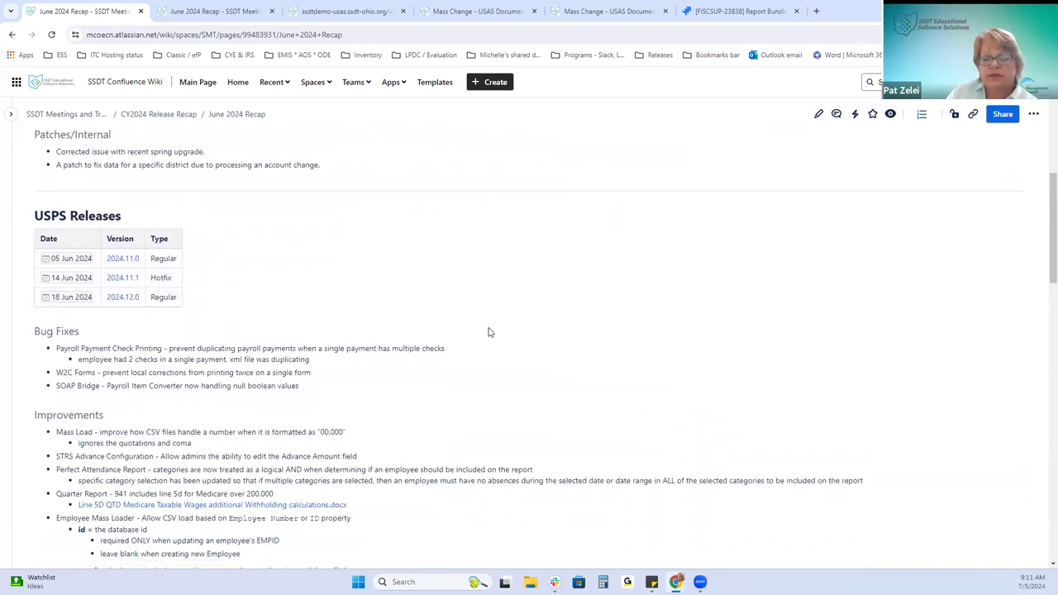
scroll(487, 332, "down", 5)
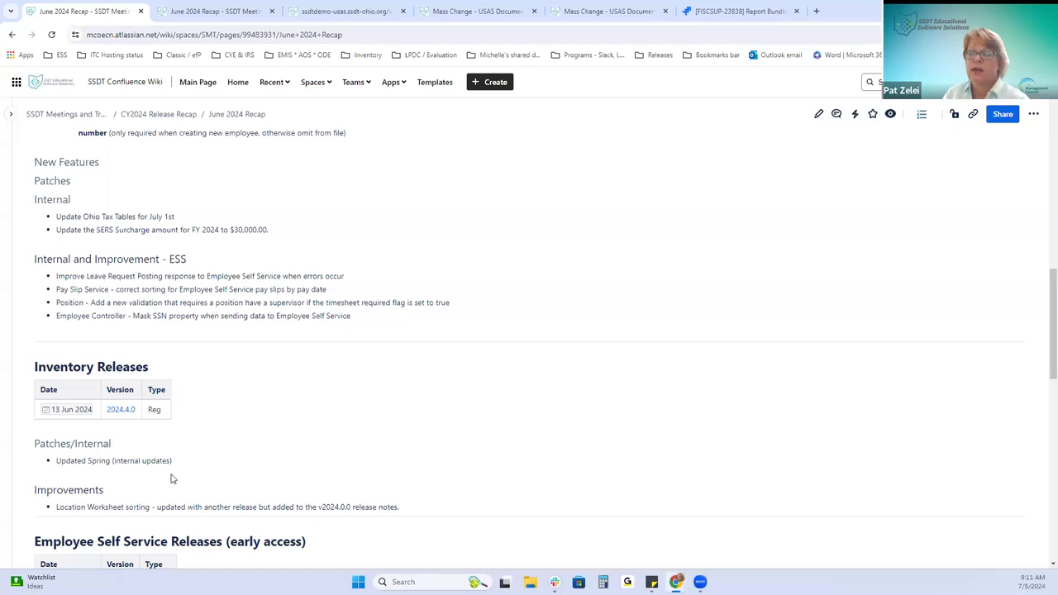
scroll(211, 478, "down", 1)
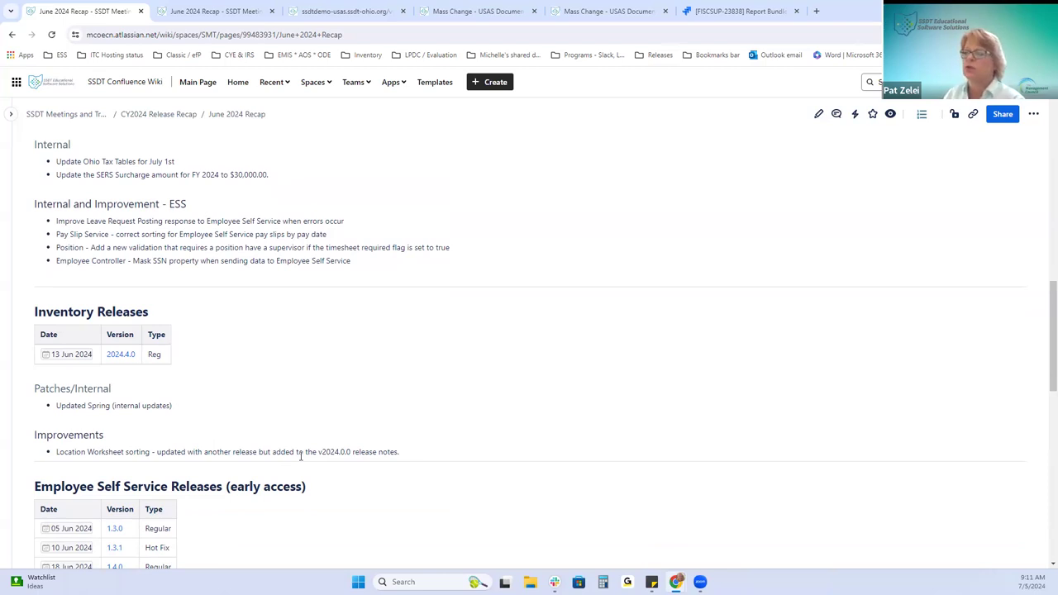
left_click_drag(349, 451, 317, 453)
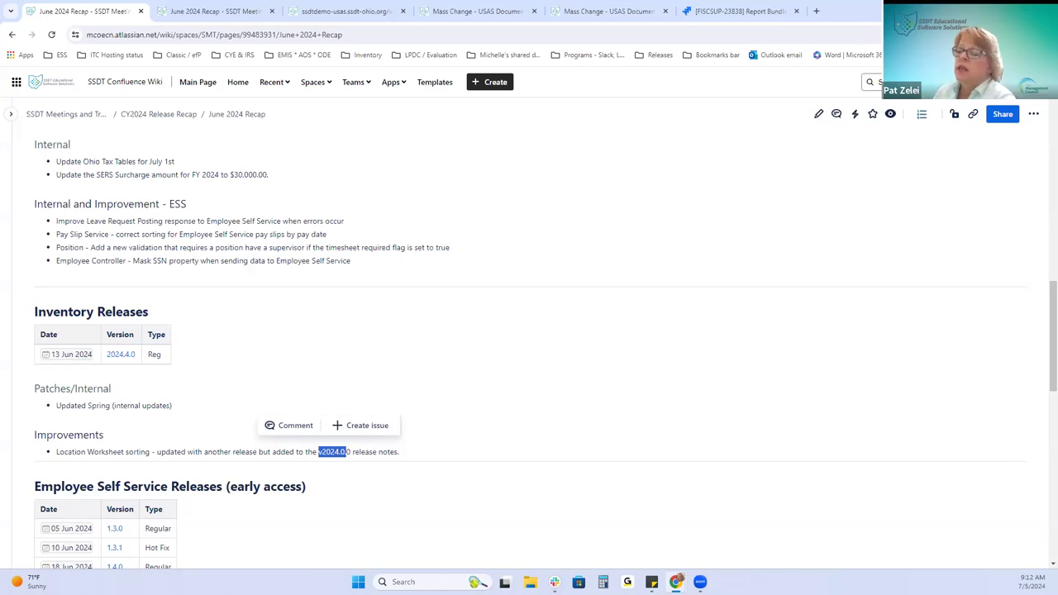
left_click(396, 456)
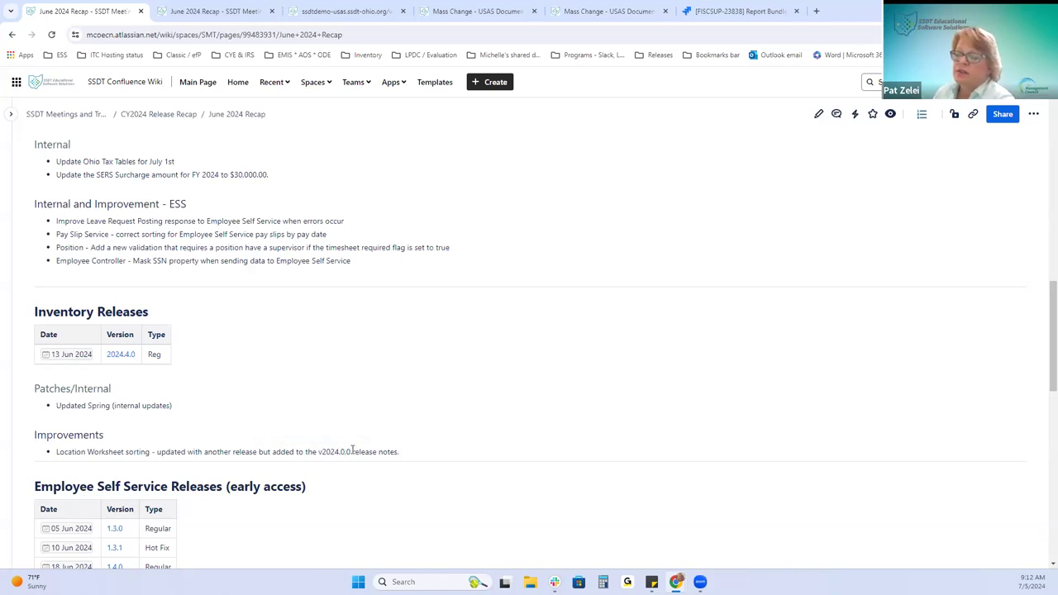
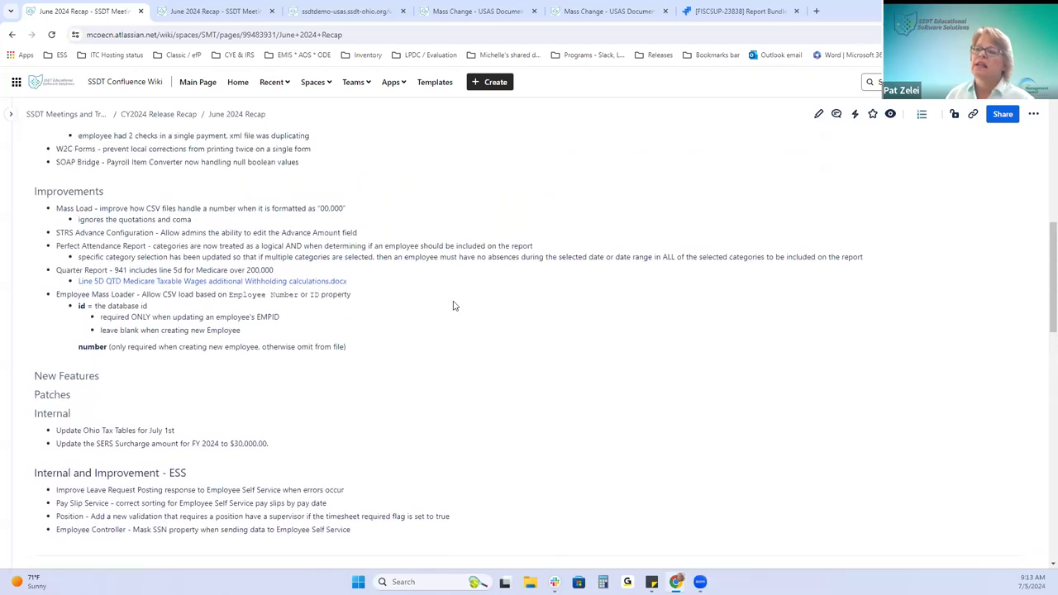
Go back to the USPS Releases section of the June 2024 Recap.
scroll(465, 290, "up", 2)
scroll(466, 291, "up", 2)
scroll(466, 291, "down", 3)
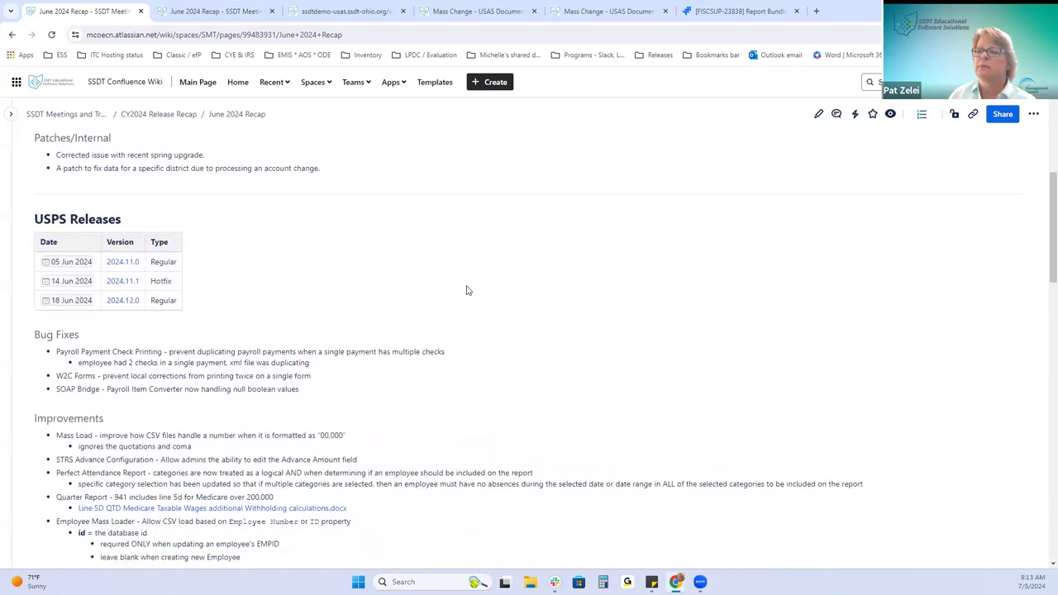
scroll(466, 290, "down", 1)
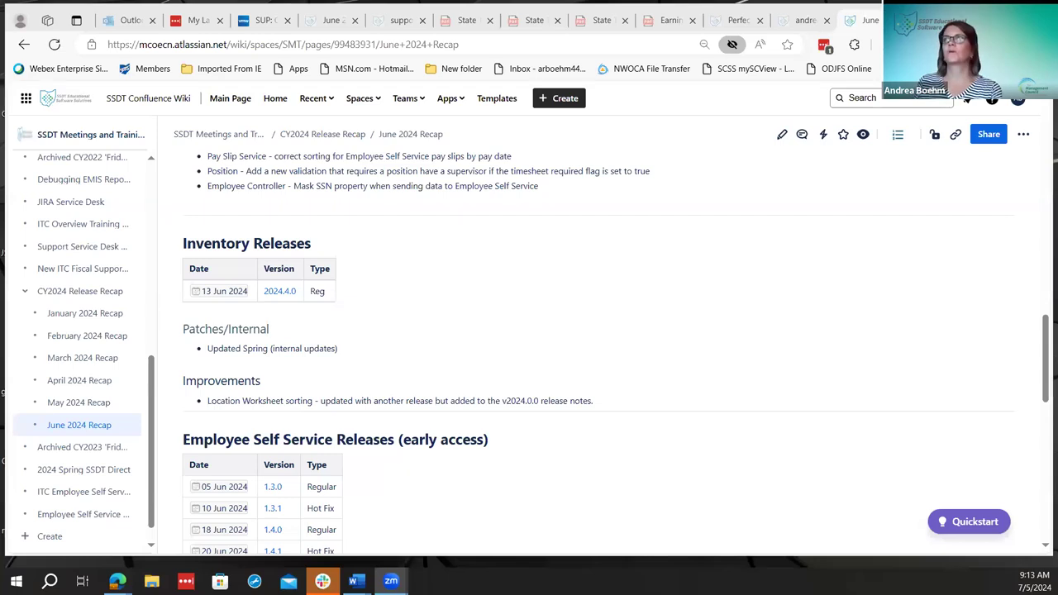
scroll(595, 355, "up", 4)
scroll(595, 355, "down", 3)
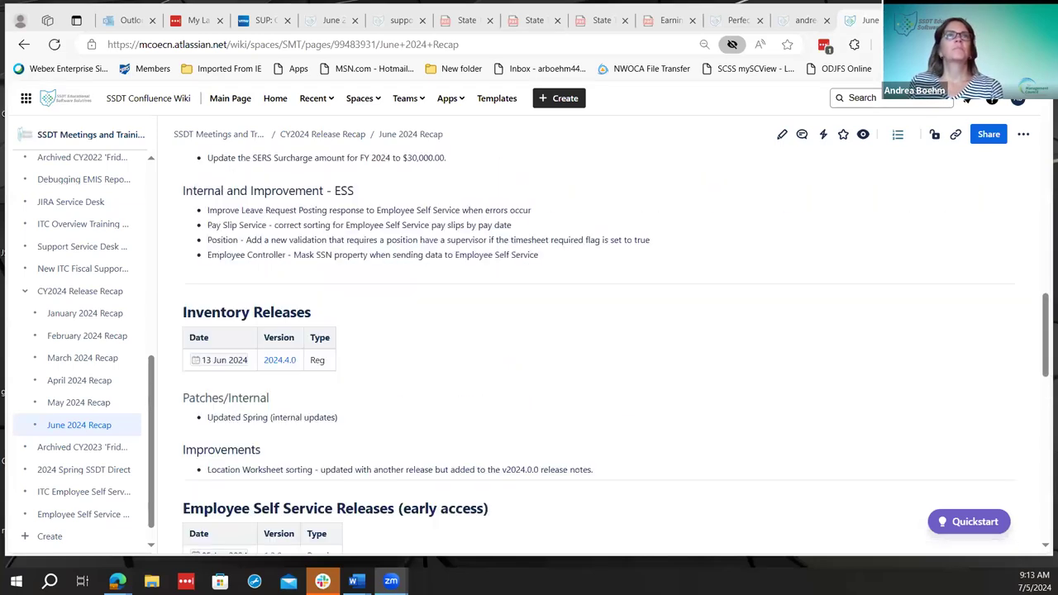
scroll(510, 416, "up", 10)
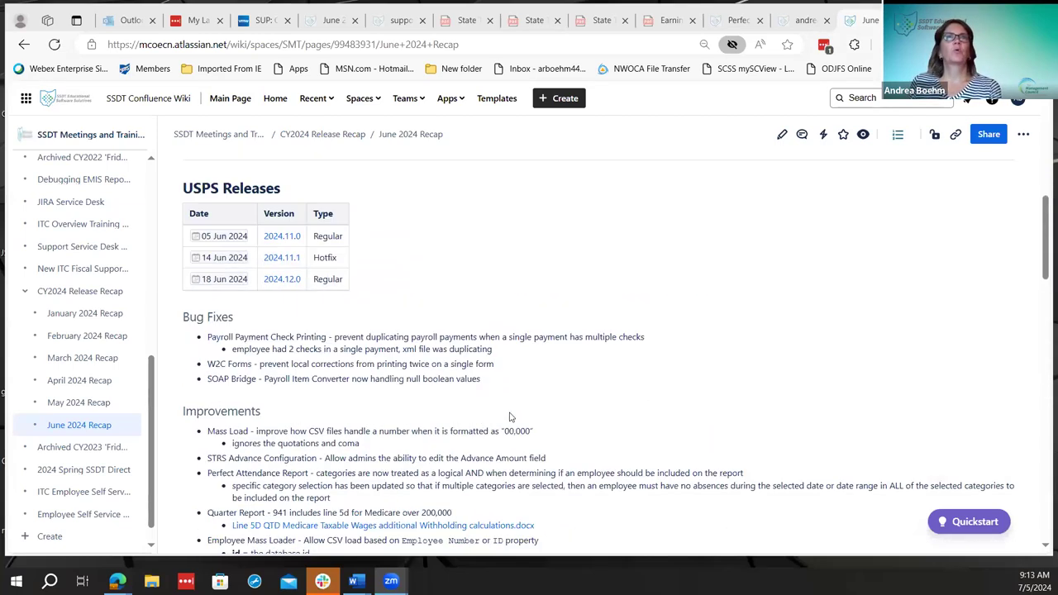
Examine the USPS bug fixes and improvements, from Payroll Payment Check Printing to the STRS Advance Configuration change.
scroll(510, 417, "down", 1)
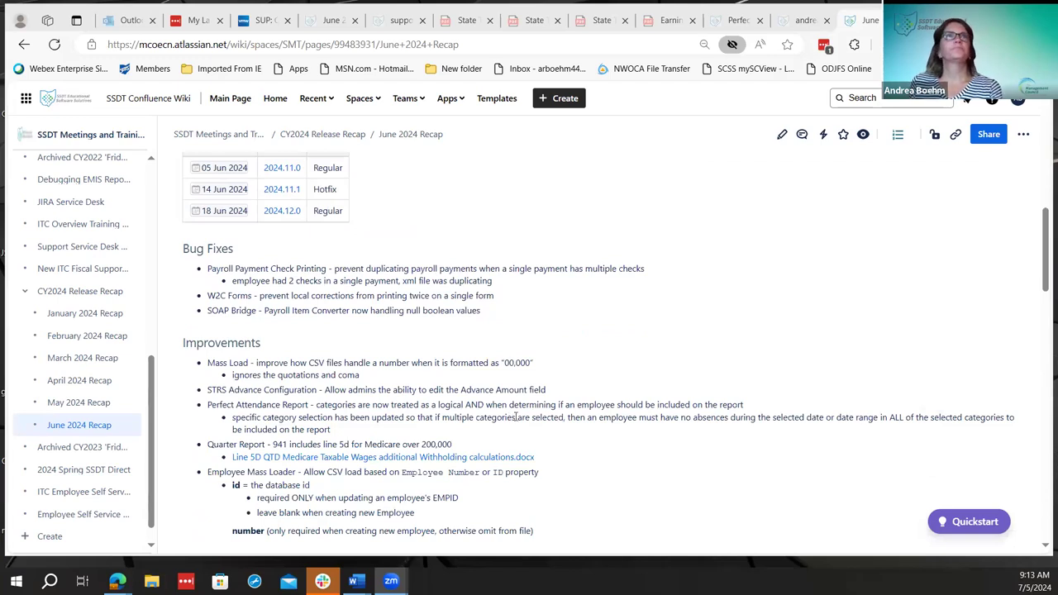
scroll(510, 417, "up", 1)
scroll(513, 417, "down", 1)
scroll(516, 416, "up", 1)
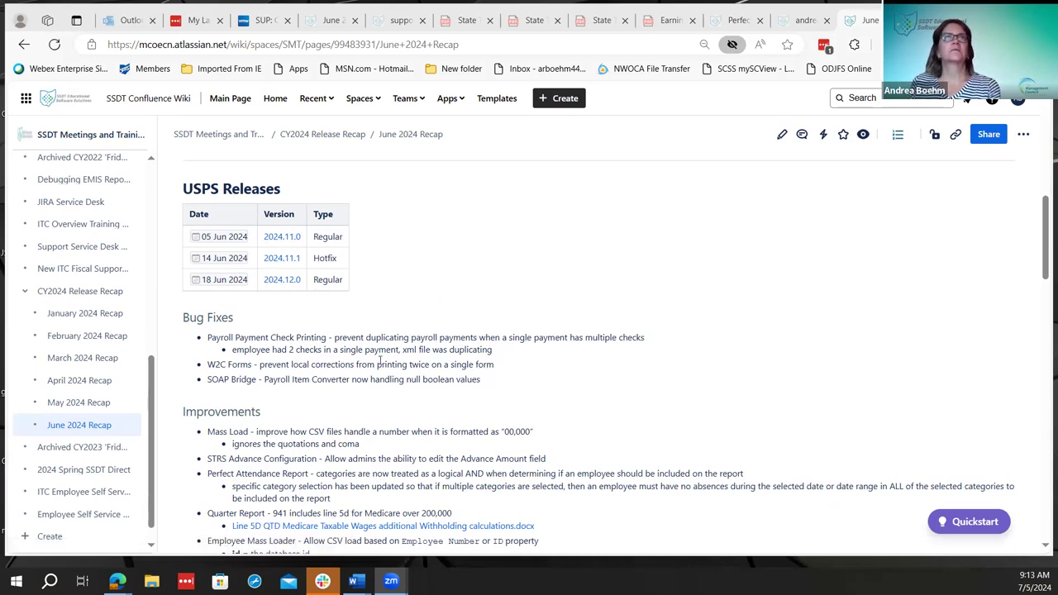
scroll(380, 362, "down", 1)
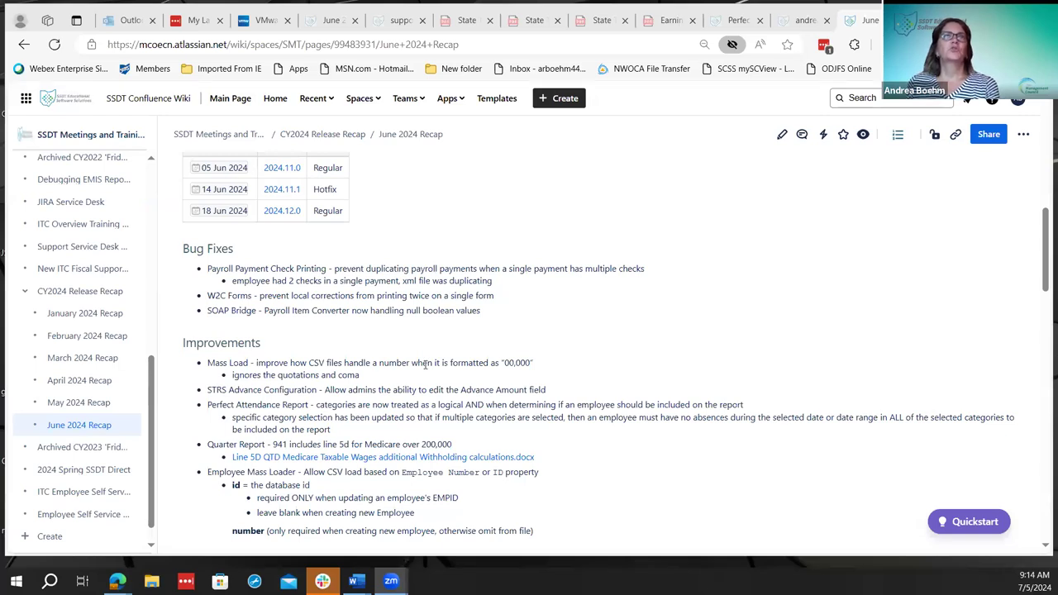
scroll(425, 364, "down", 1)
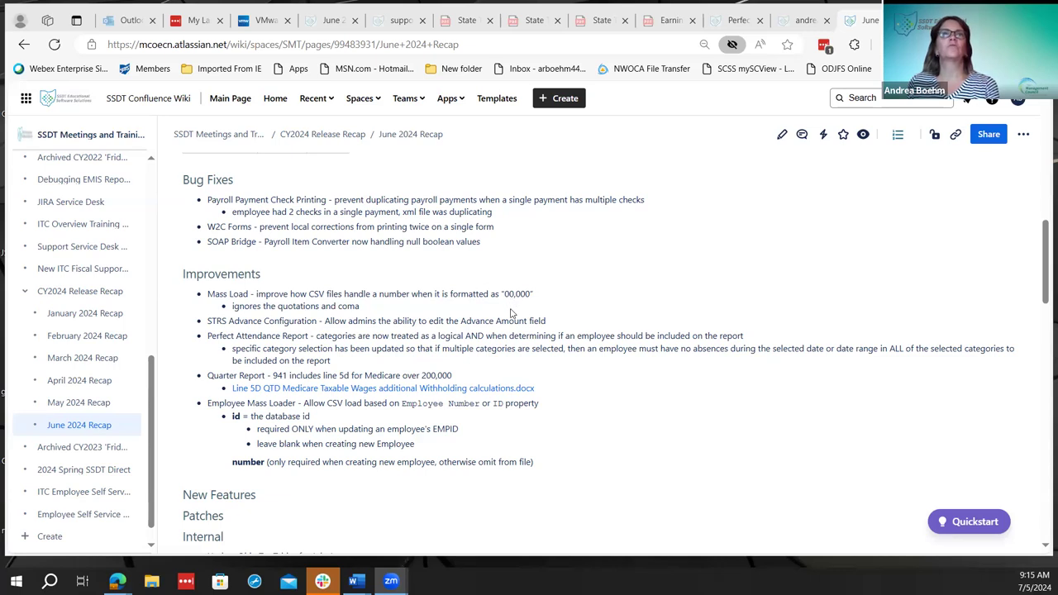
scroll(504, 331, "down", 2)
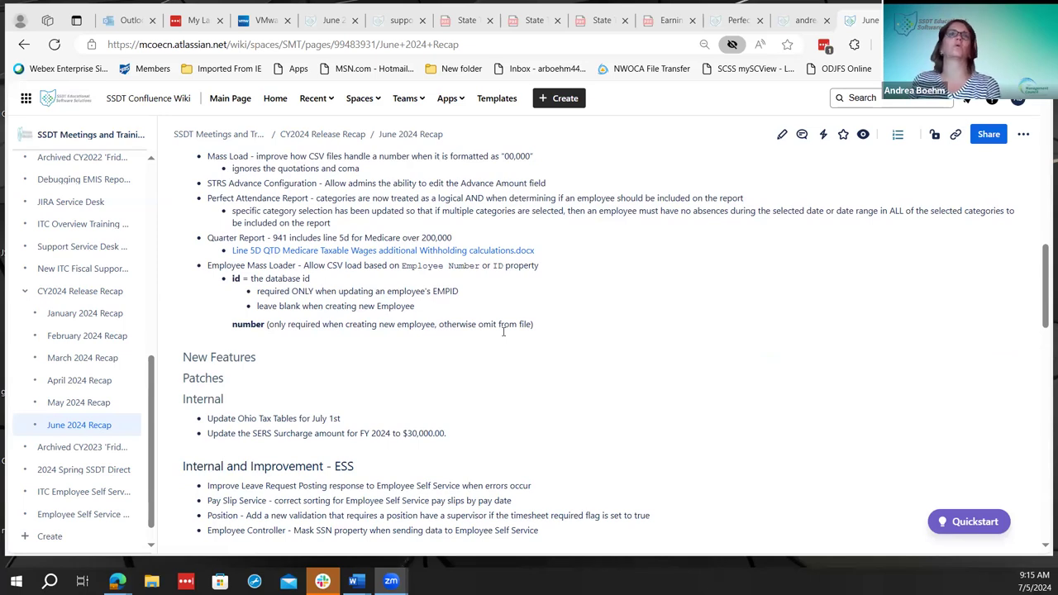
scroll(503, 331, "up", 1)
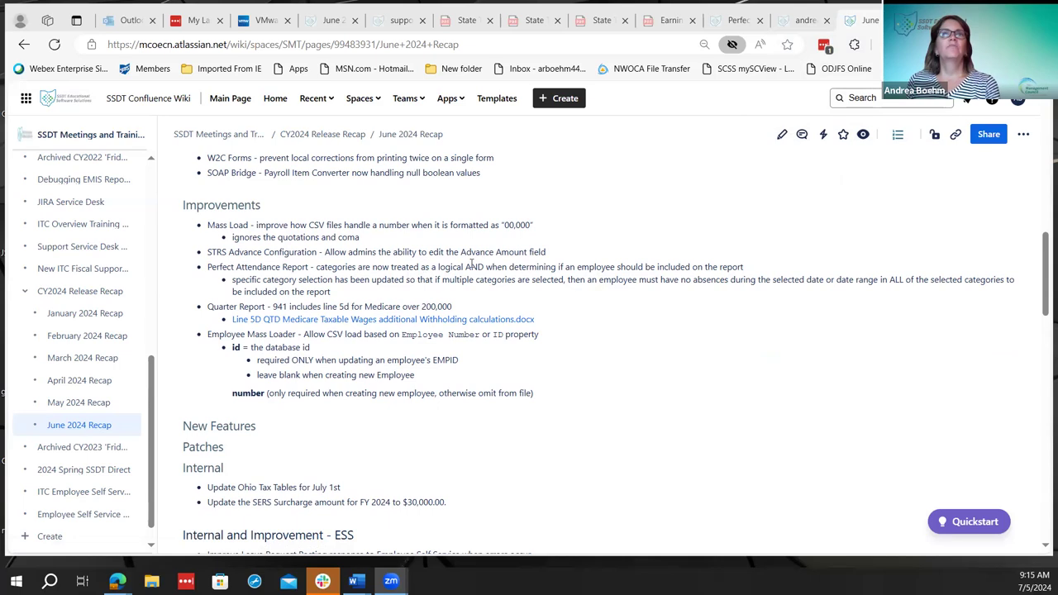
Switch to the USPS application, reload it and try to log in as admin with the browser's saved password.
left_click(793, 23)
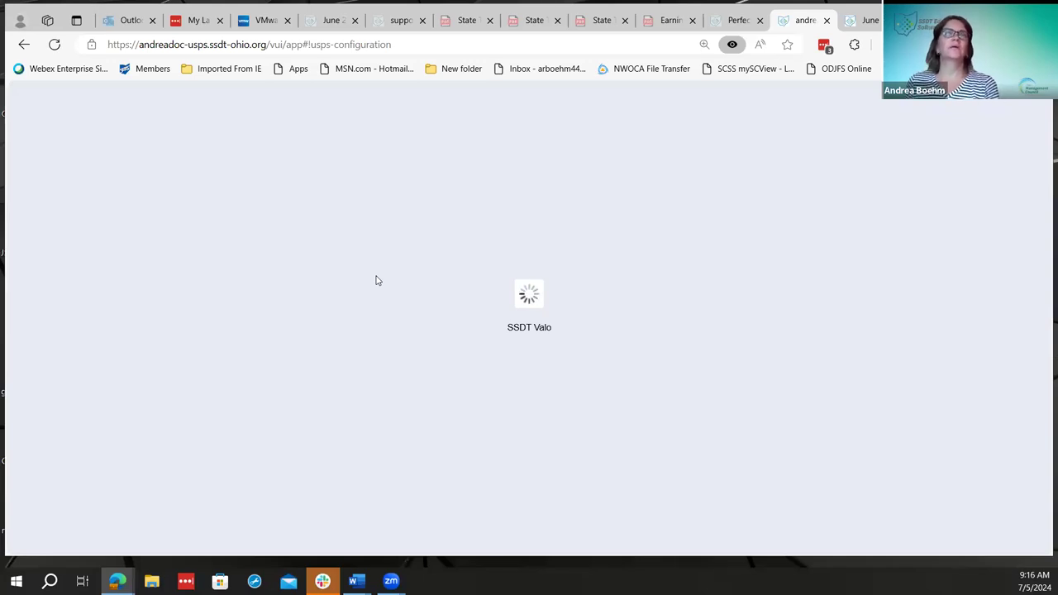
left_click(55, 44)
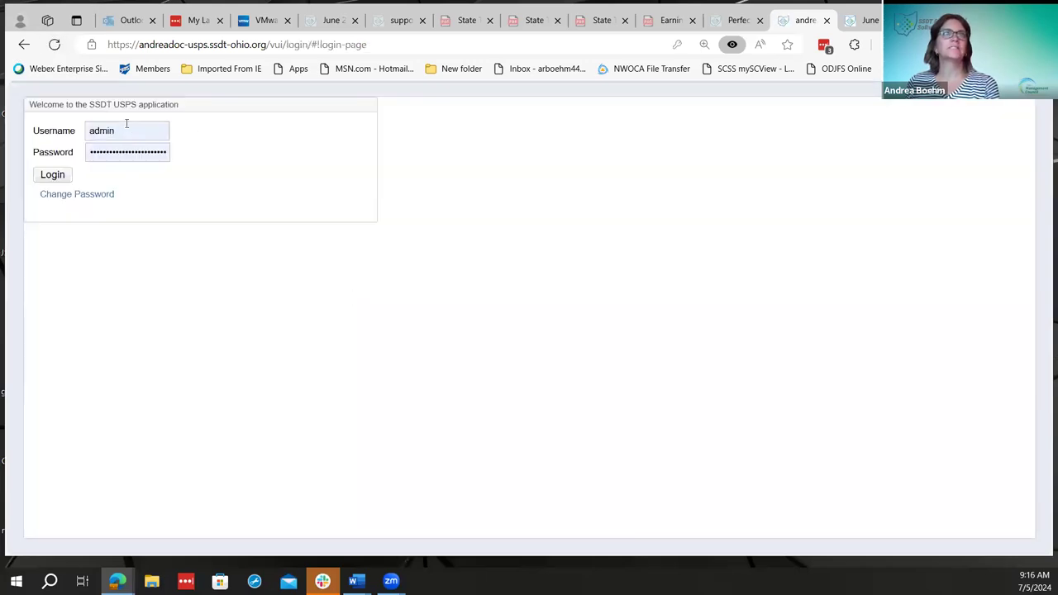
left_click(124, 129)
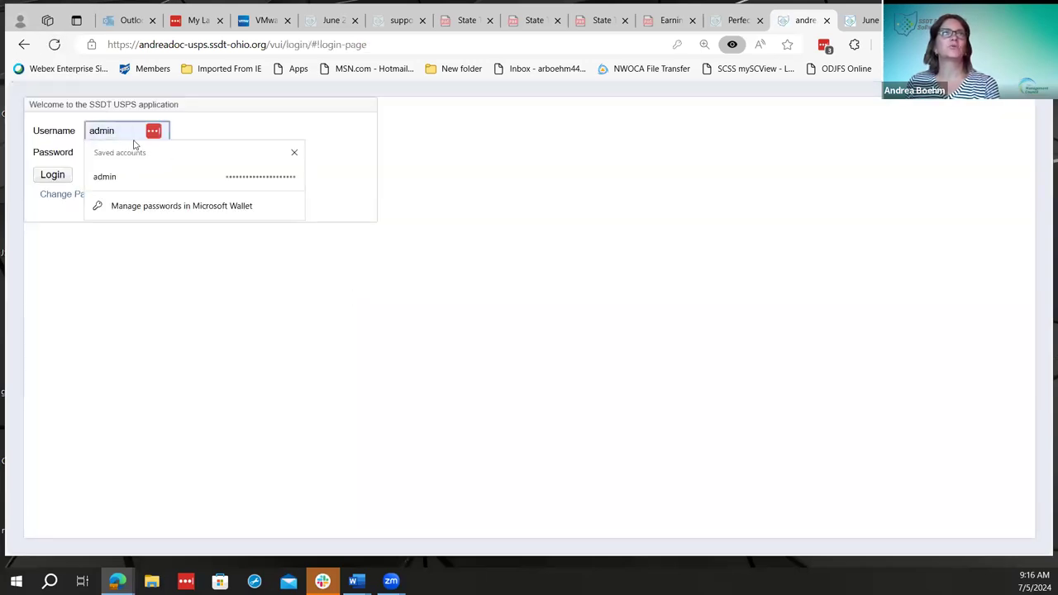
left_click(111, 177)
left_click(52, 174)
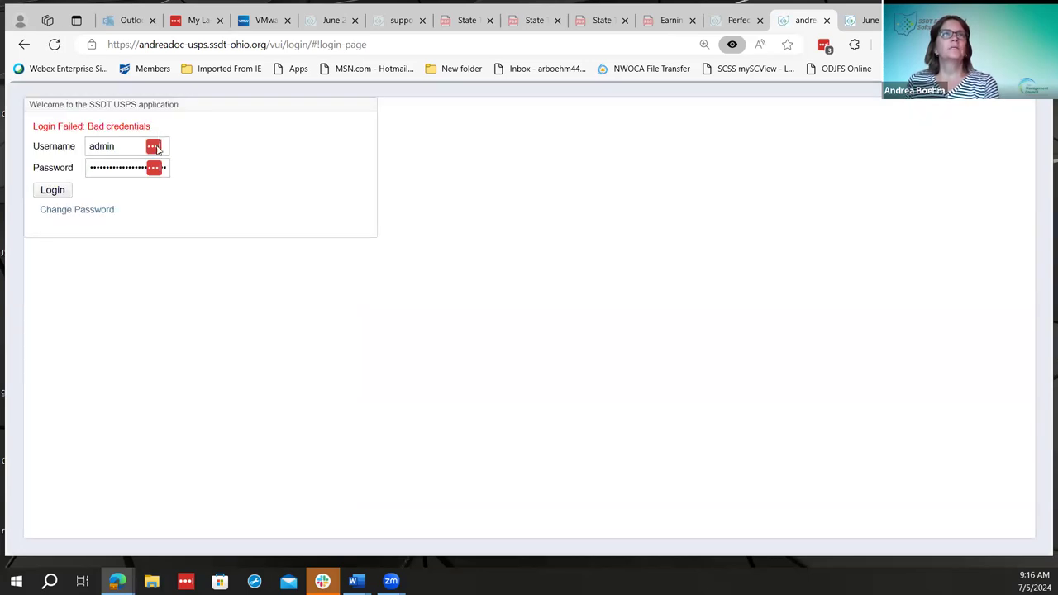
Log in as admin with the account password filled by the password manager and decline updating the browser's saved password.
left_click(154, 147)
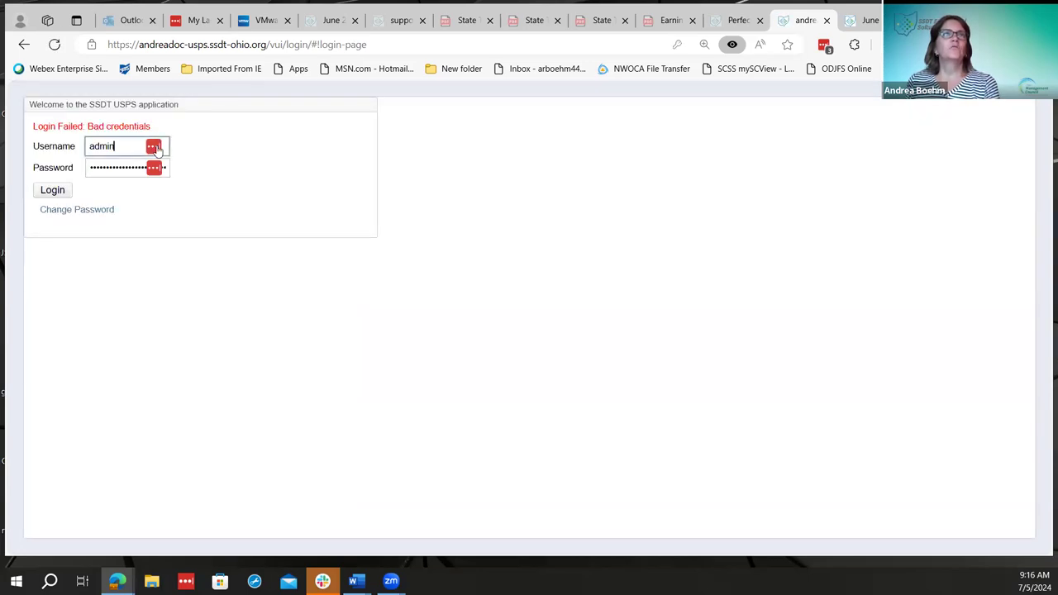
left_click(58, 196)
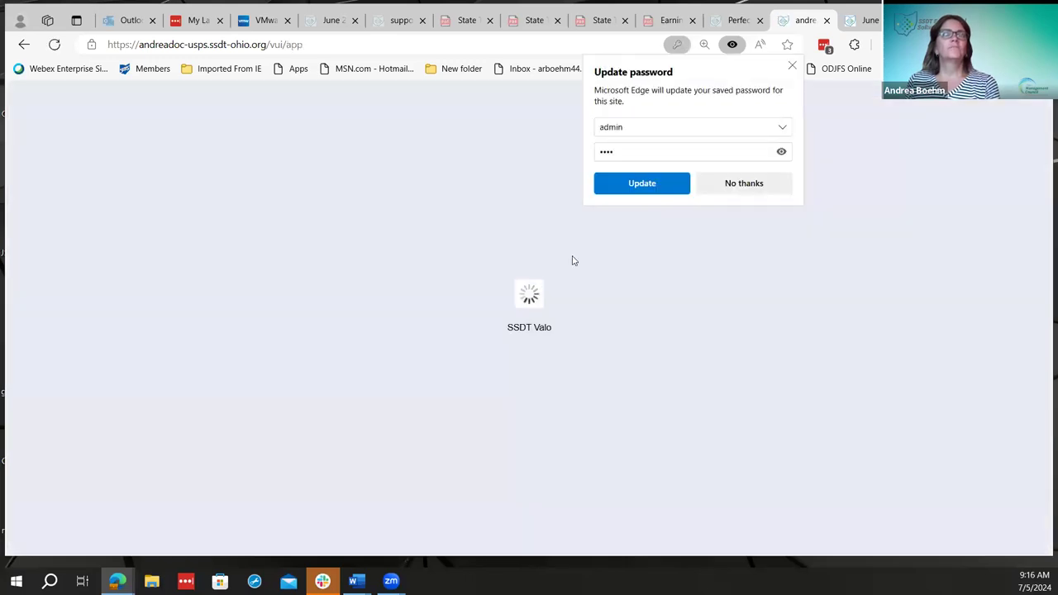
left_click(744, 183)
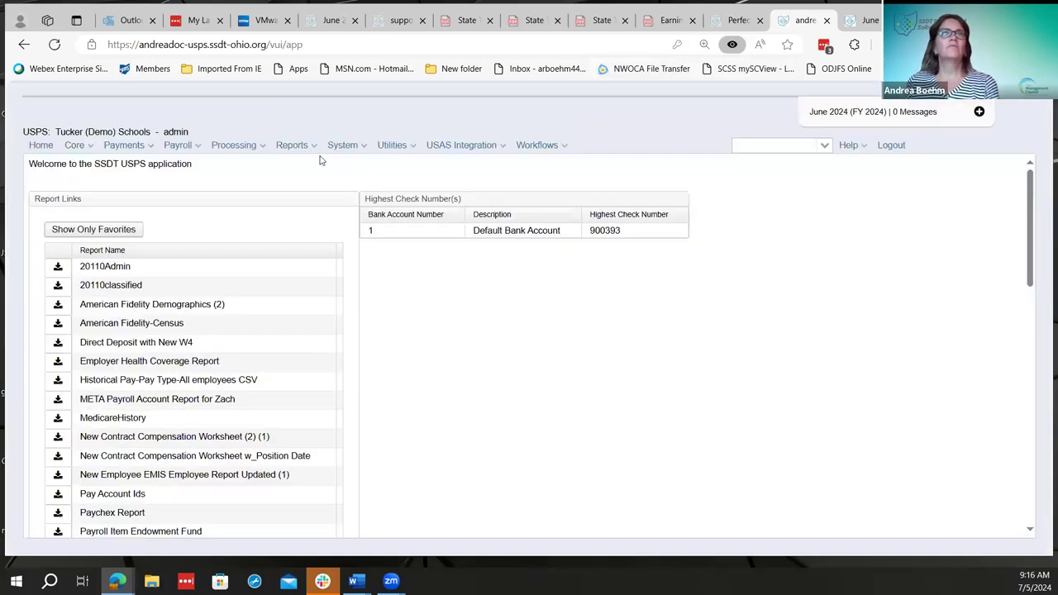
Open the STRS Advance Configuration for editing from the system configuration list and place the cursor in the Advance Amount field.
left_click(339, 146)
left_click(349, 177)
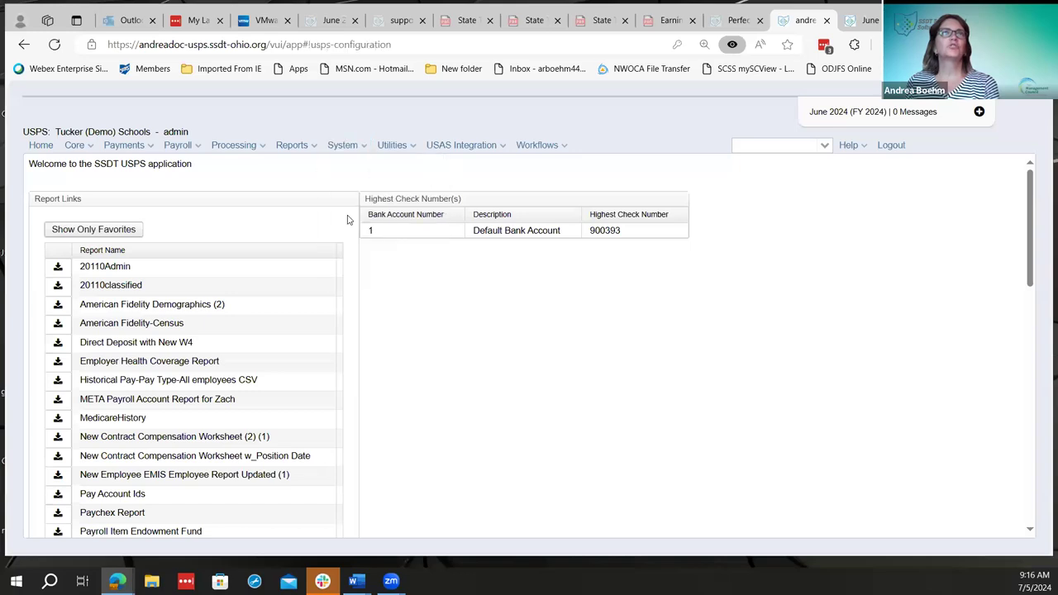
scroll(241, 323, "down", 3)
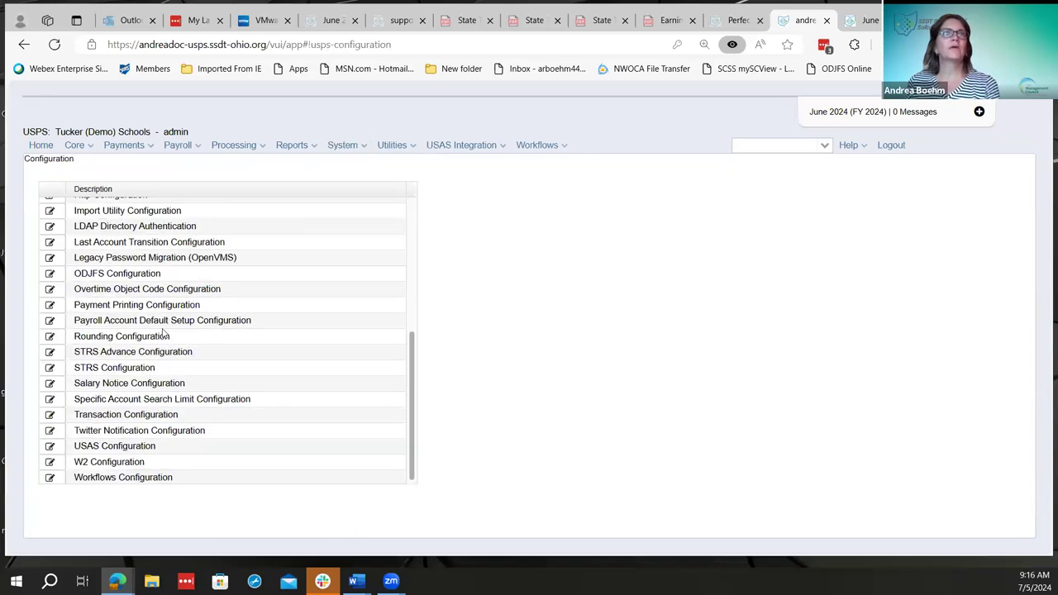
left_click(50, 352)
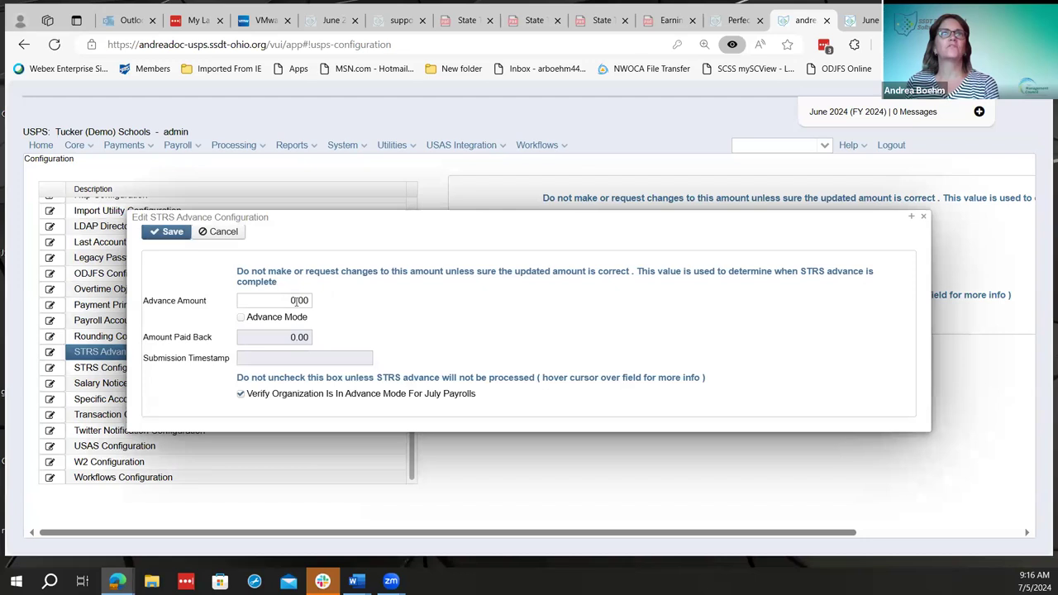
left_click(281, 301)
left_click(288, 301)
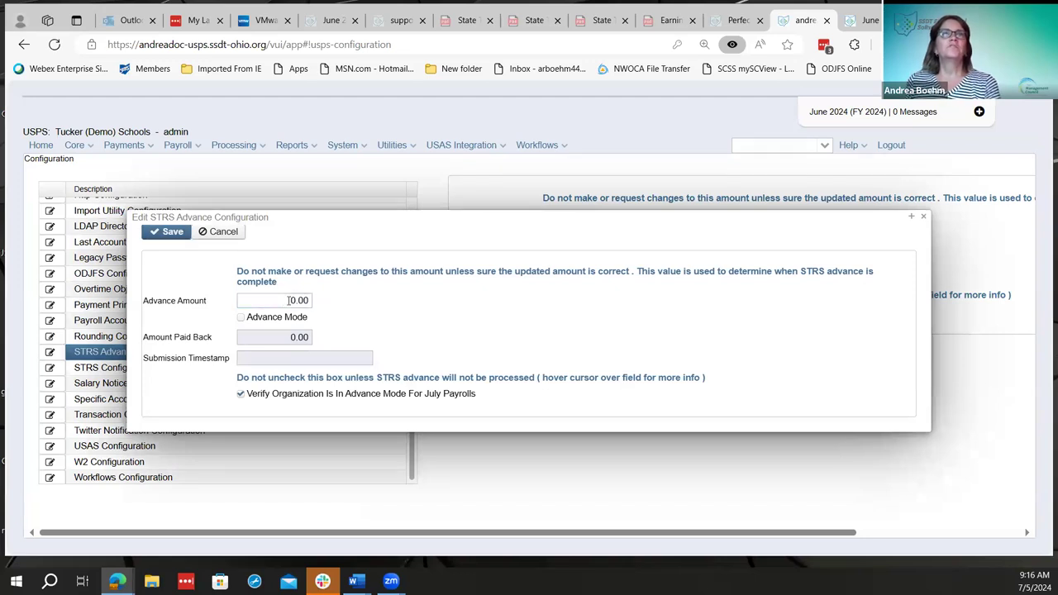